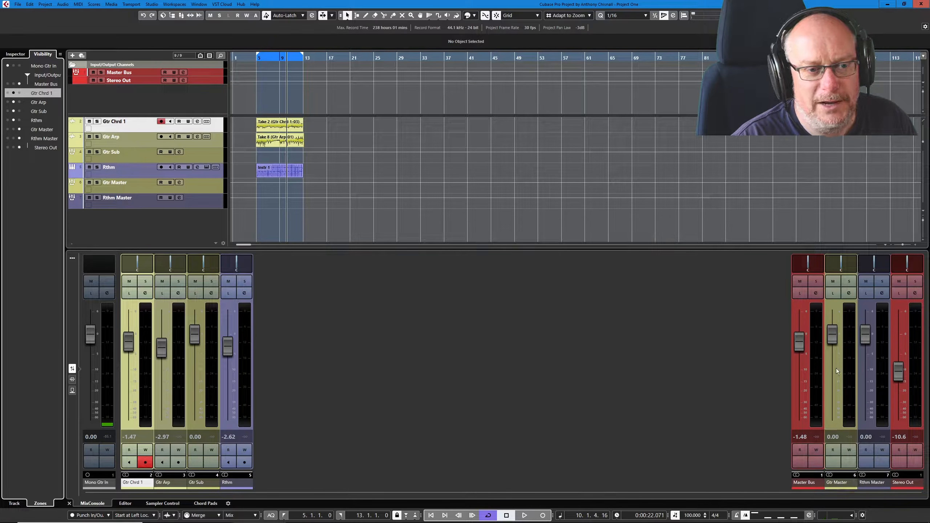
Release the Gtr Master and Rthm Master channels from the mixer's right zone so they sit beside the other tracks.
click(13, 129)
click(13, 138)
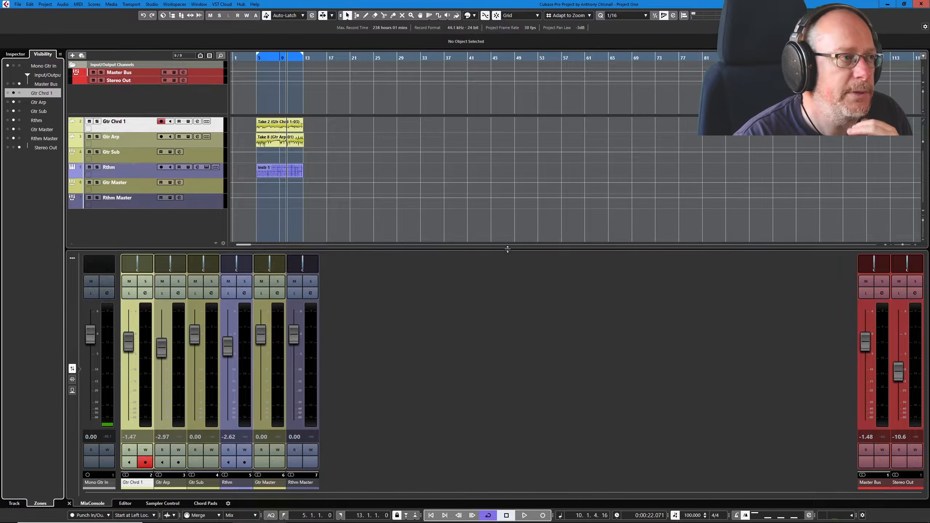
Open the separate MixConsole window, collapse and re-expand its Inserts rack, and reposition the window.
click(182, 16)
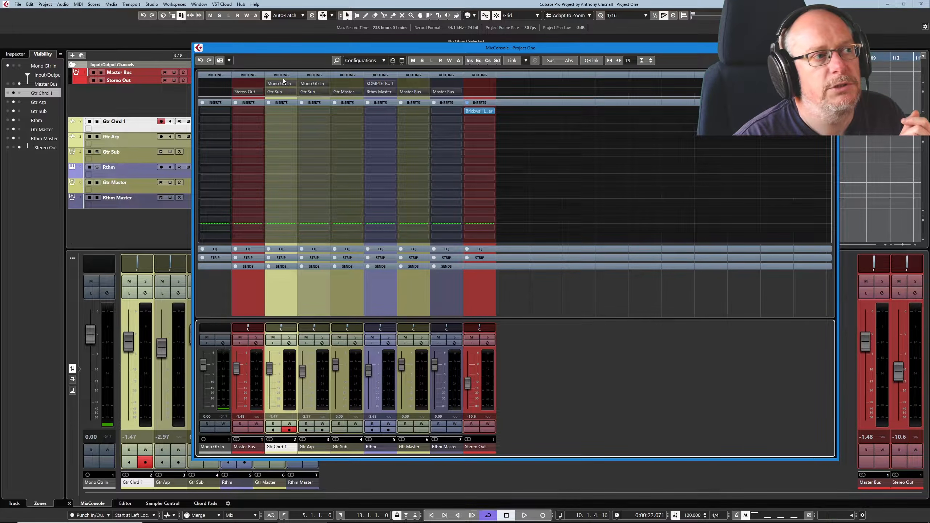
click(481, 103)
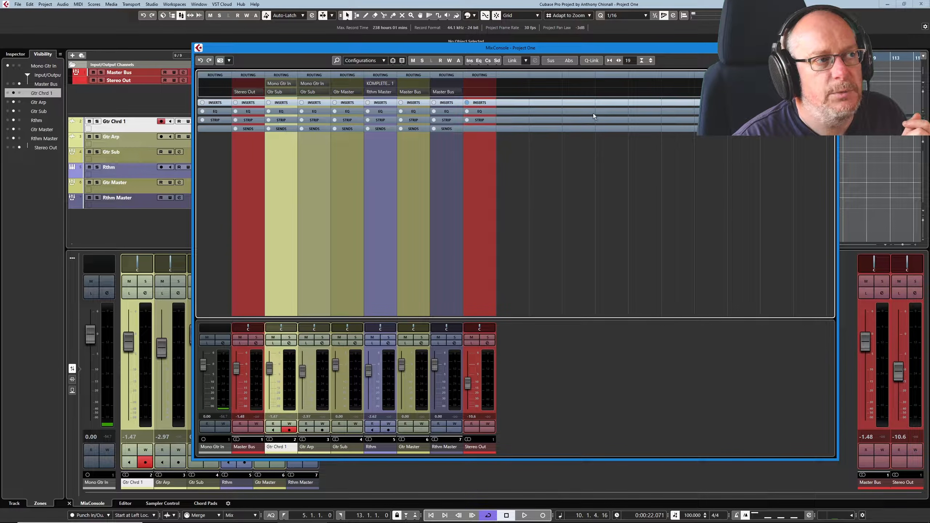
click(285, 102)
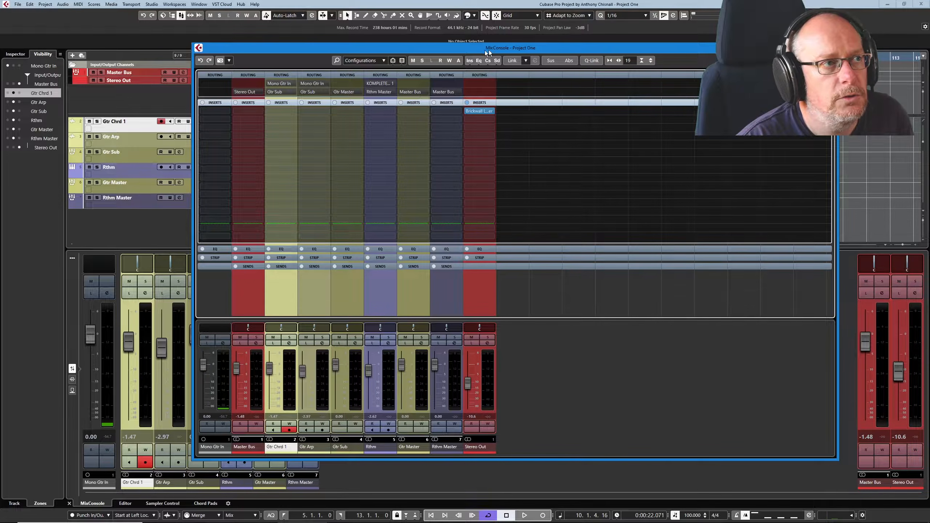
drag(490, 49, 321, 80)
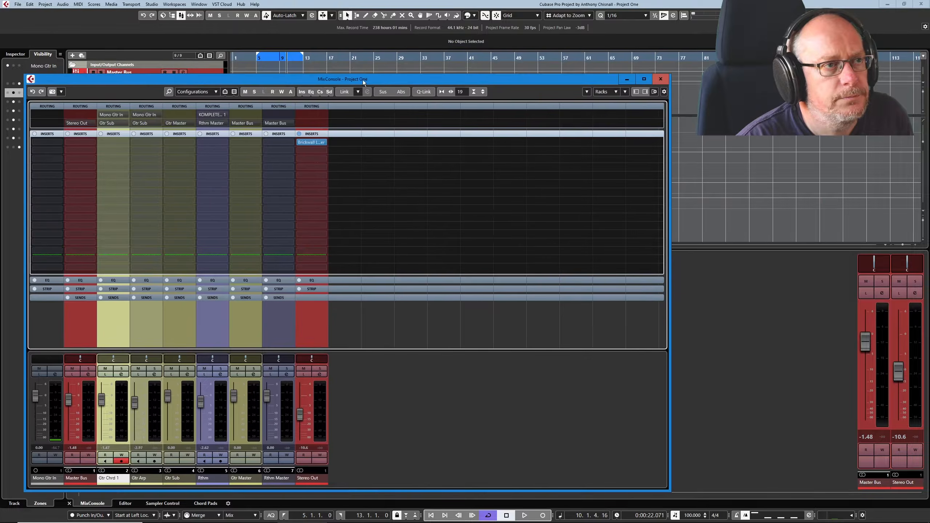
Disable Fixed Number of Slots for the MixConsole racks and enable it again.
click(625, 93)
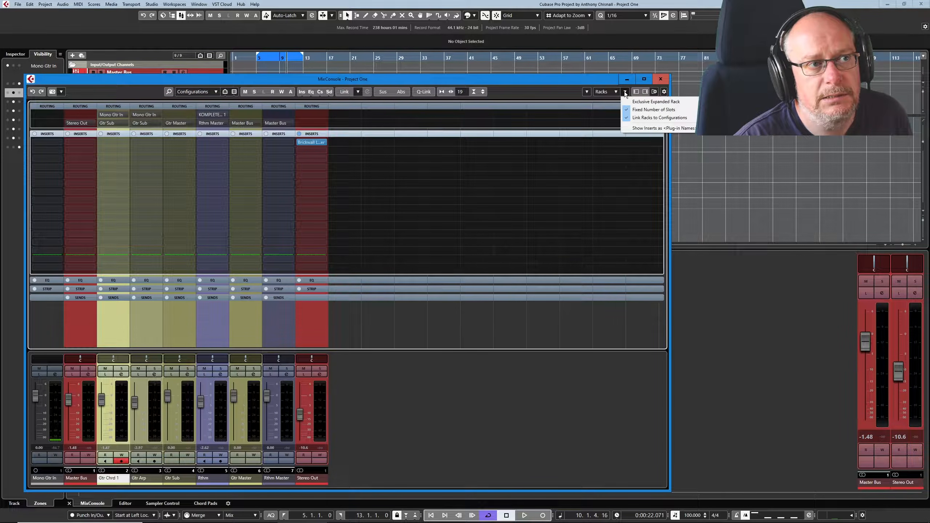
click(625, 110)
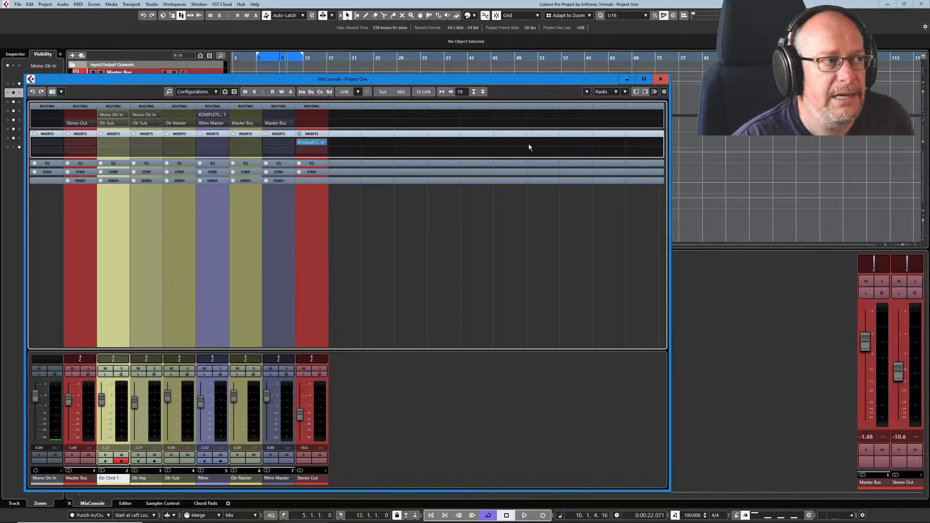
click(625, 91)
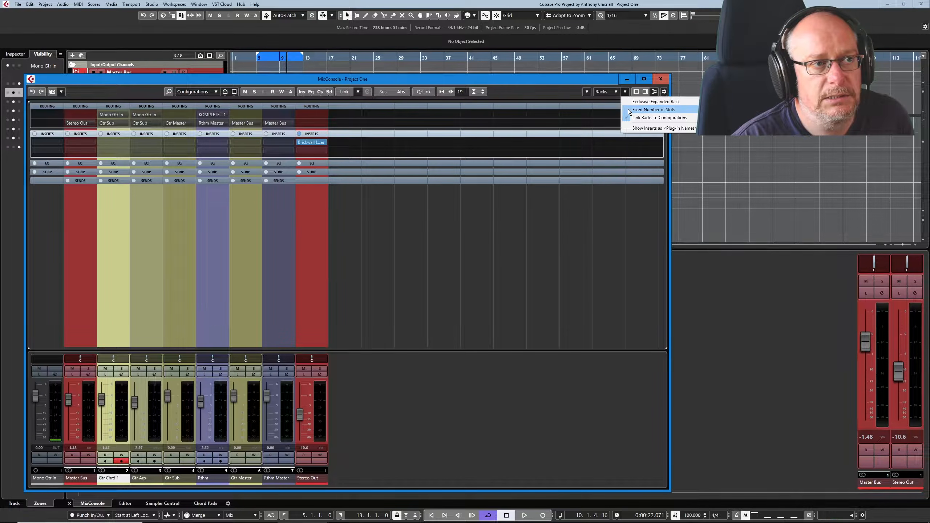
click(629, 110)
Reposition the MixConsole, solo the Gtr Chrd 1 channel and listen to a short passage of it.
drag(572, 80, 672, 53)
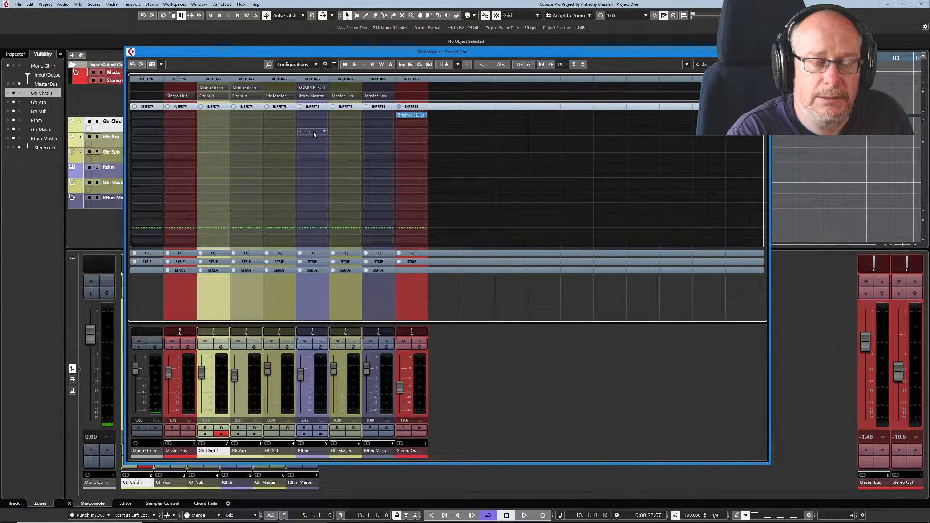
drag(455, 52, 533, 65)
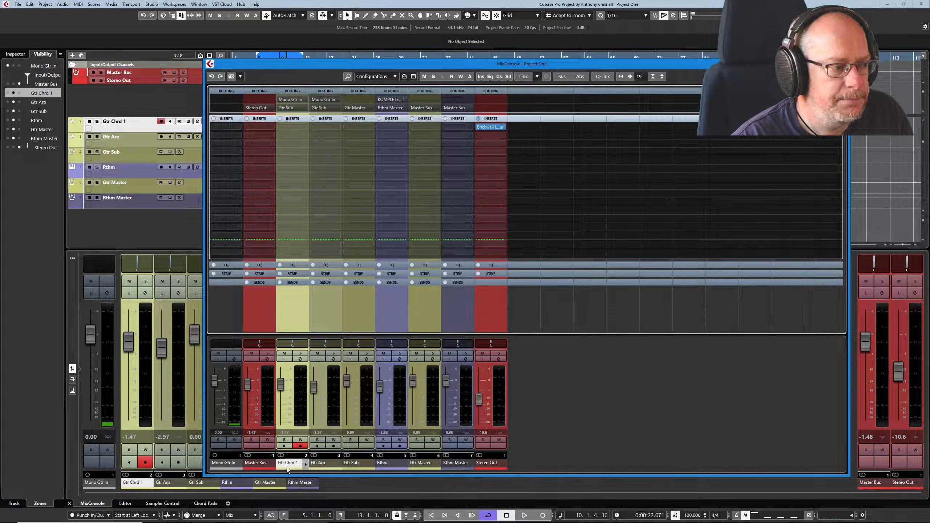
click(299, 353)
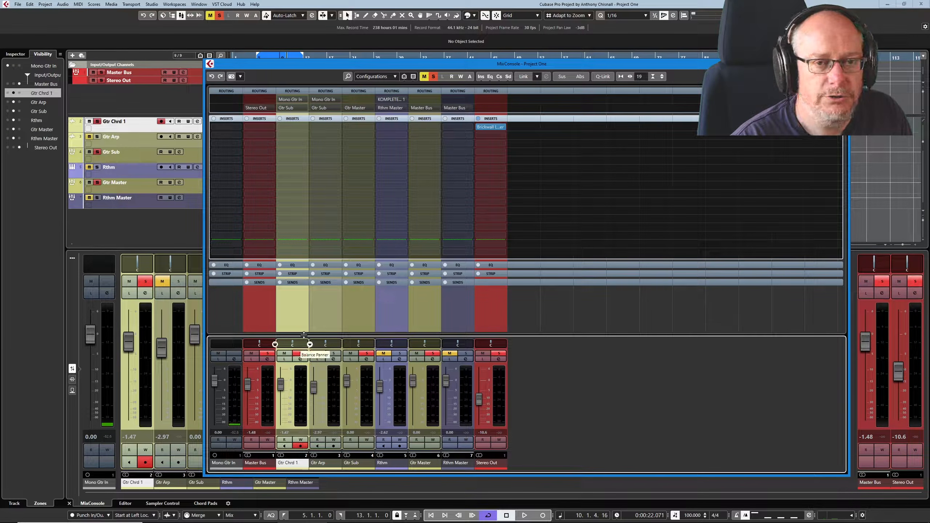
key(space)
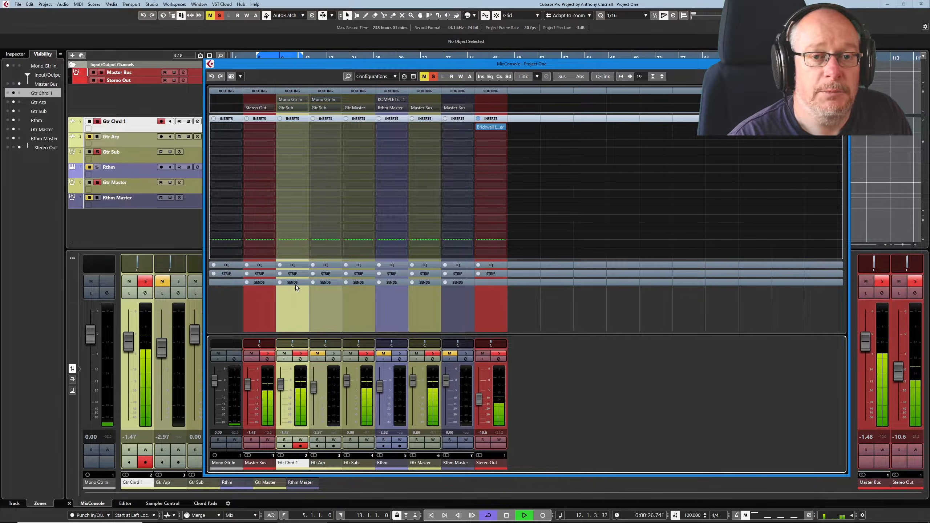
key(space)
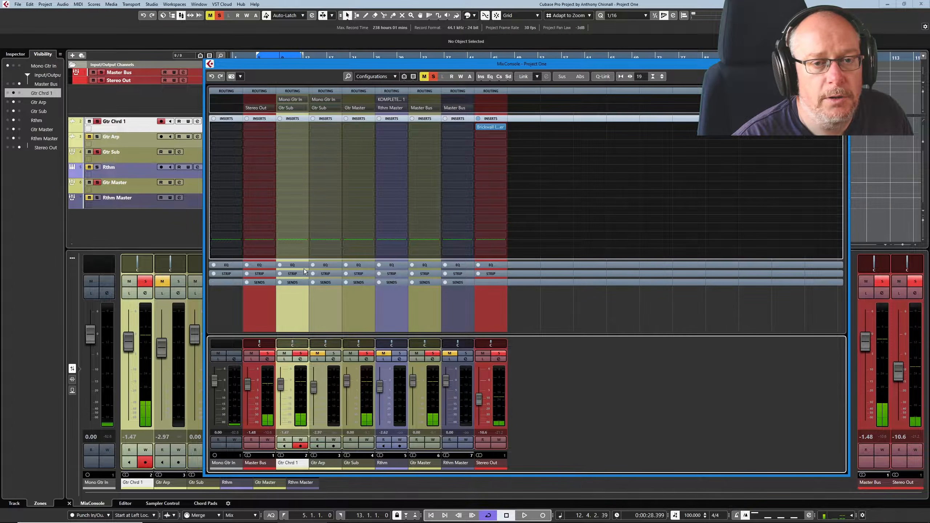
Insert Steinberg's Chorus in the second insert slot of the Gtr Chrd 1 channel.
click(290, 134)
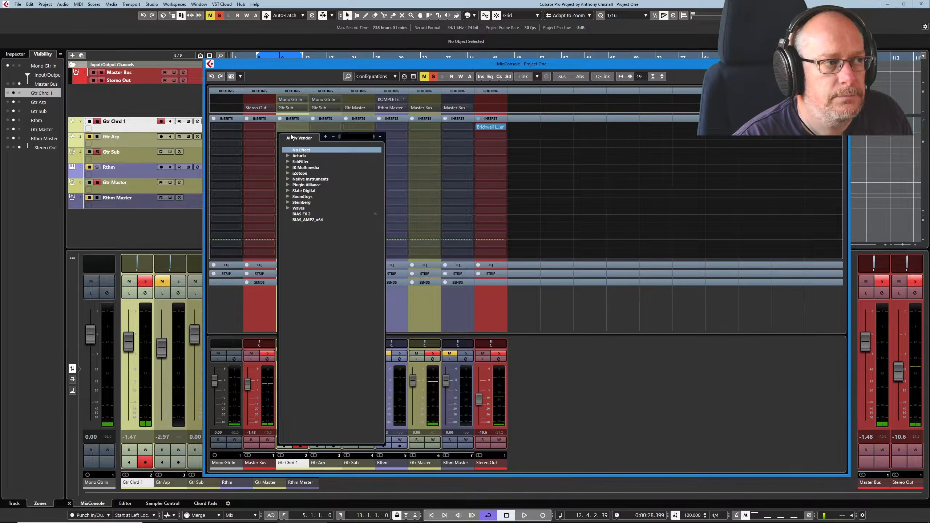
click(287, 202)
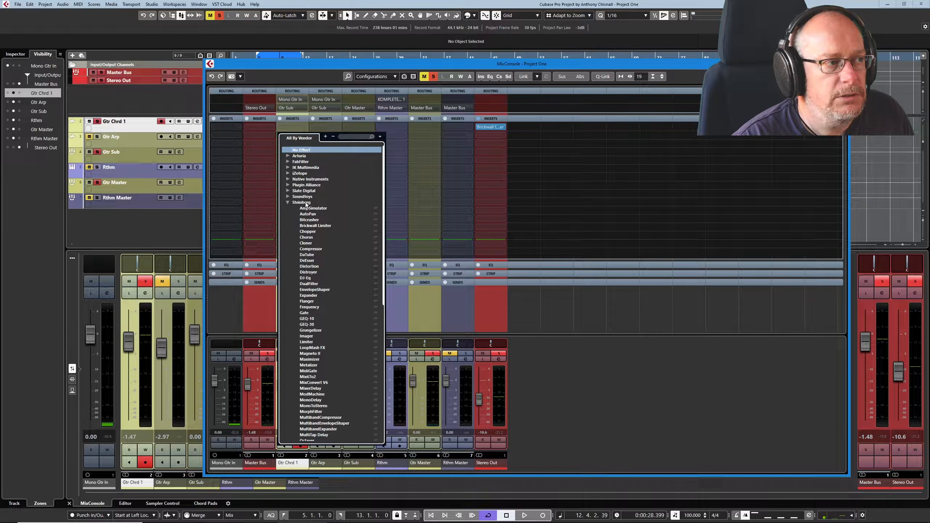
click(304, 237)
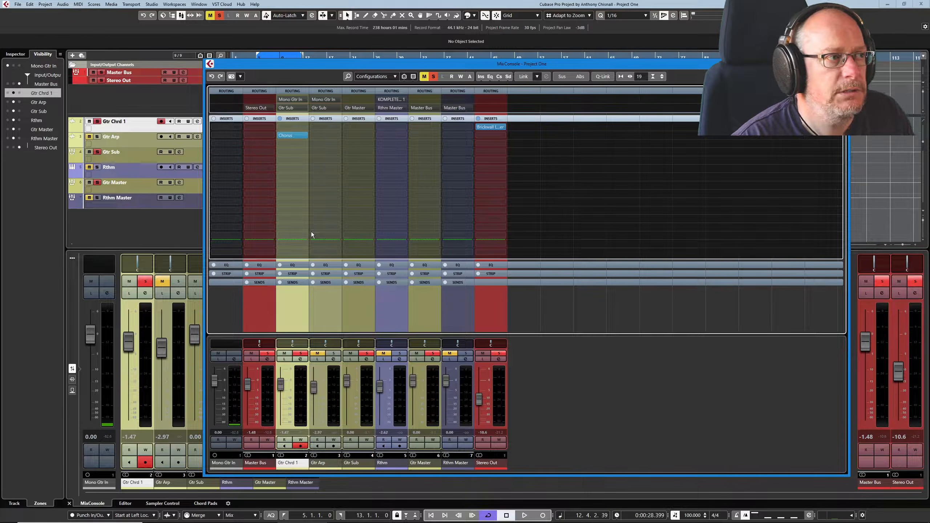
During playback, open the Chorus editor on Gtr Chrd 1 and load the Acoustic Guitar Strumming preset.
key(space)
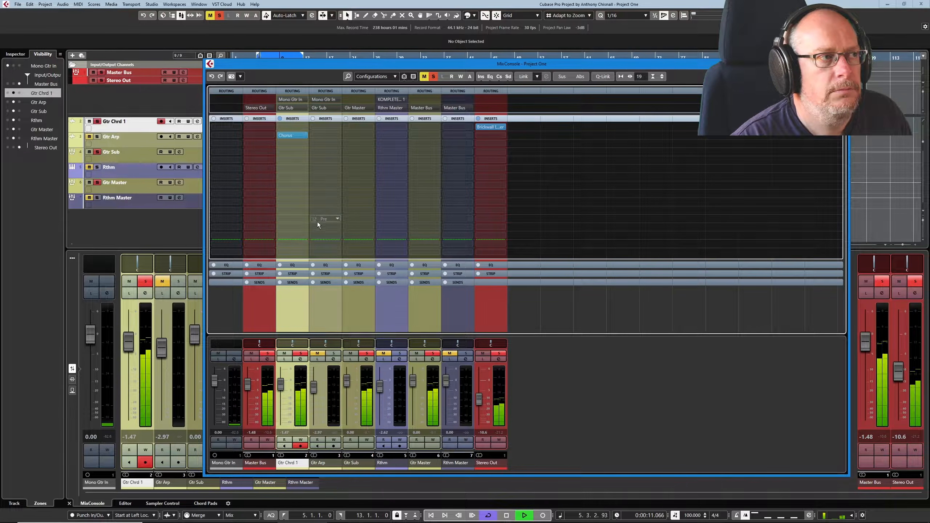
click(296, 135)
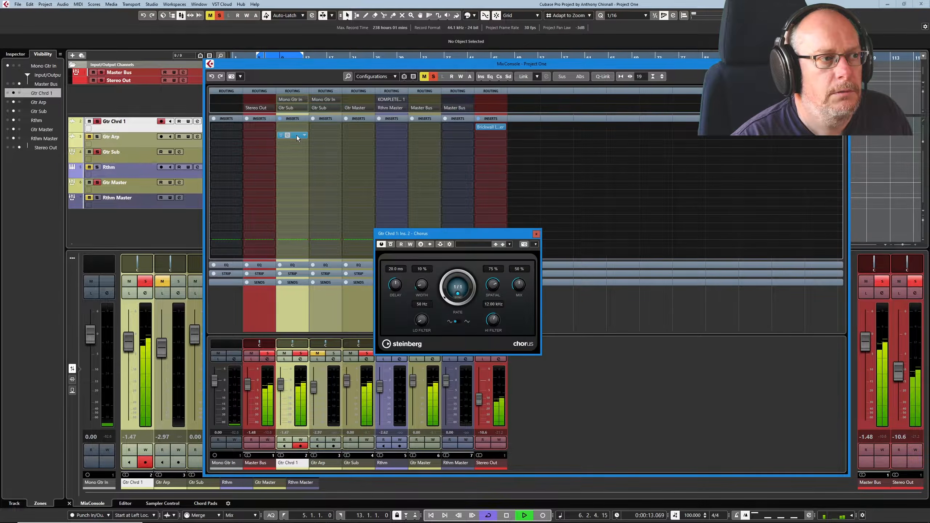
click(467, 245)
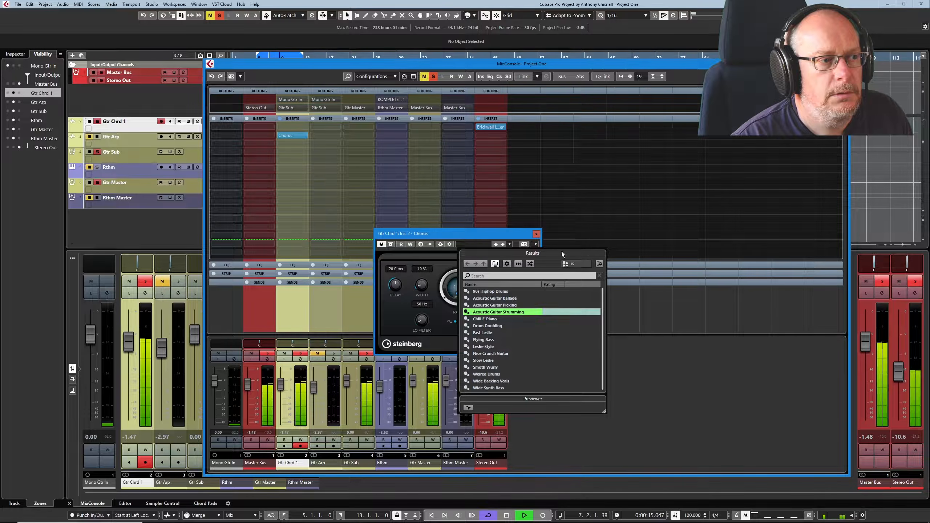
double_click(468, 312)
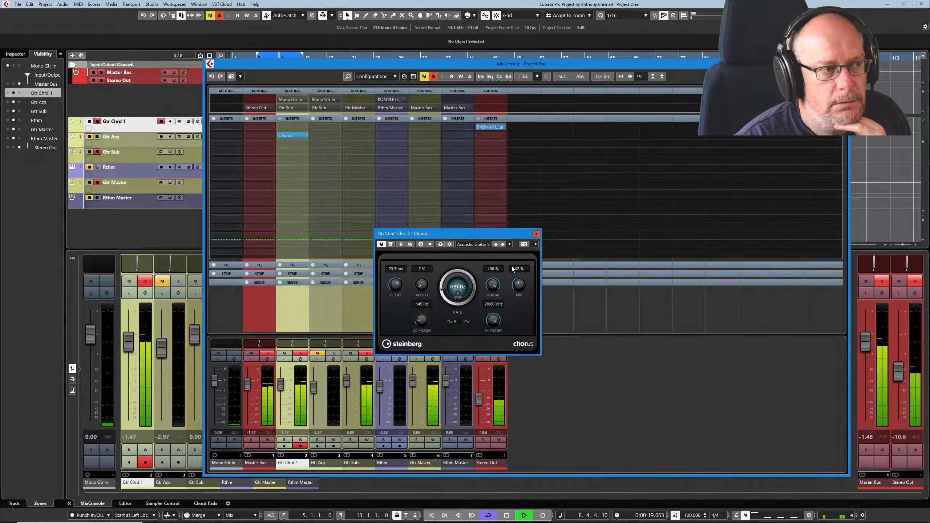
Set the Chorus mix to 33%, delay to 19.9 ms and width to 5%, close its editor and stop playback.
drag(519, 285, 519, 296)
drag(392, 288, 422, 287)
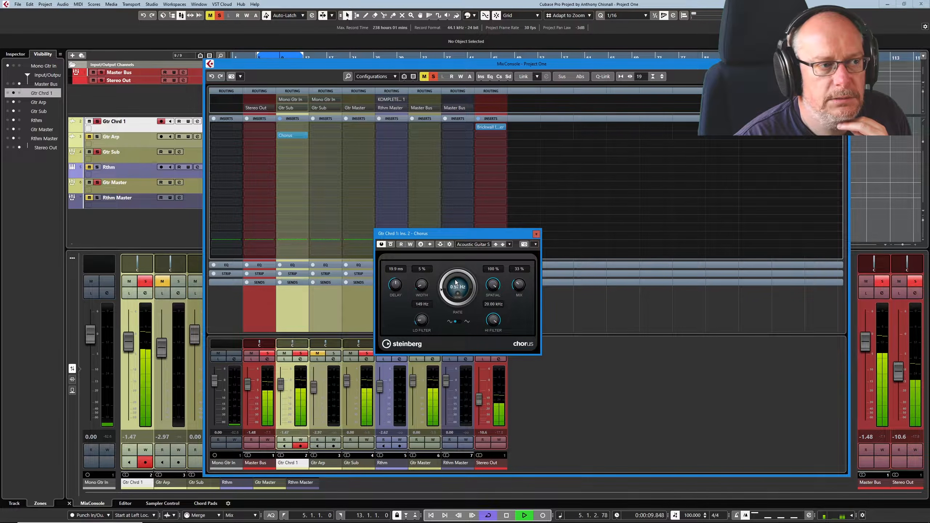
click(536, 233)
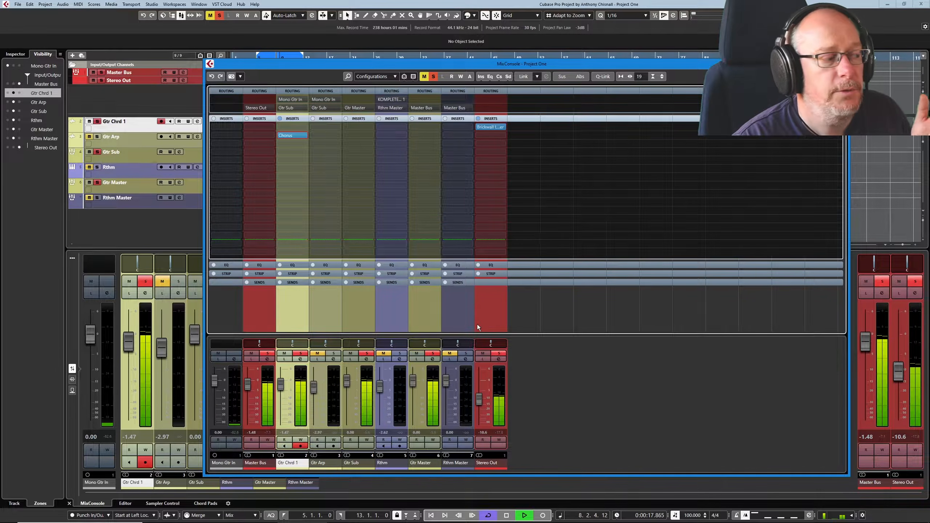
key(space)
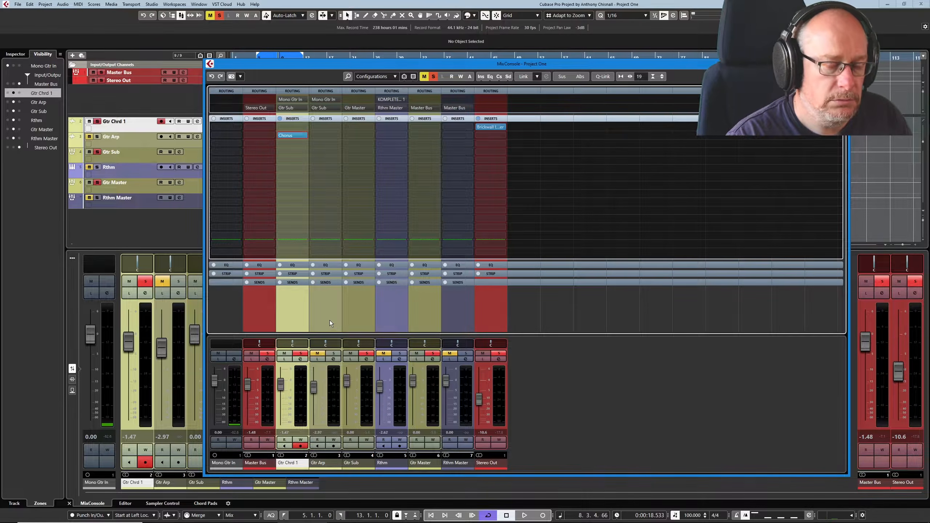
Find the Steinberg VintageCompressor by searching "vint" and insert it in the first insert slot of Gtr Chrd 1.
click(304, 129)
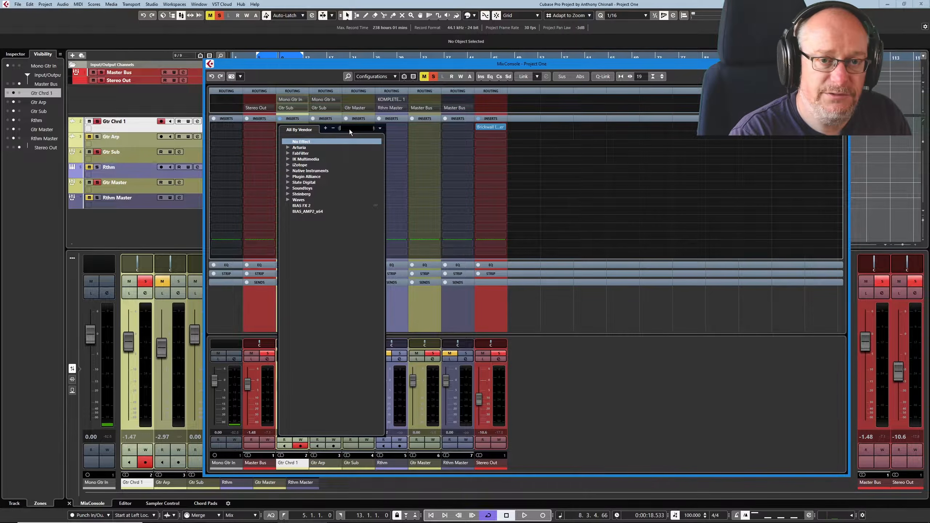
text(vint)
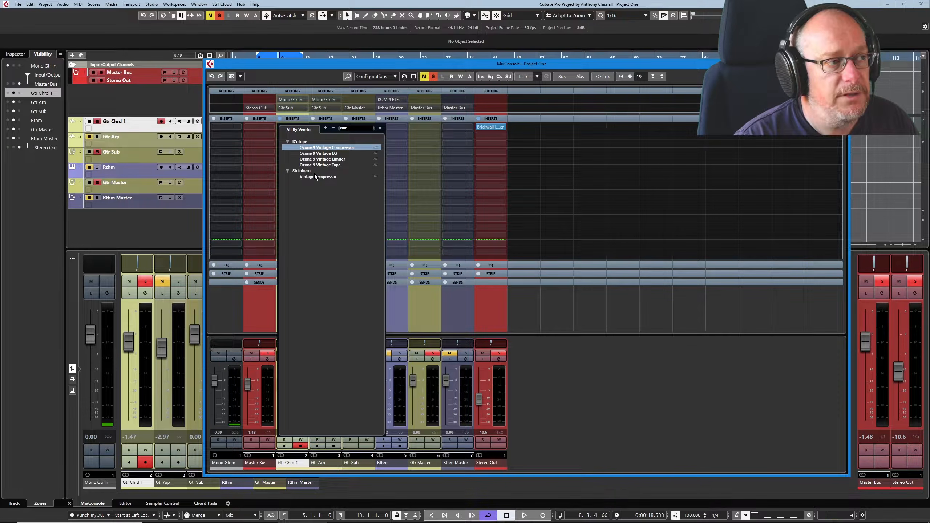
click(328, 176)
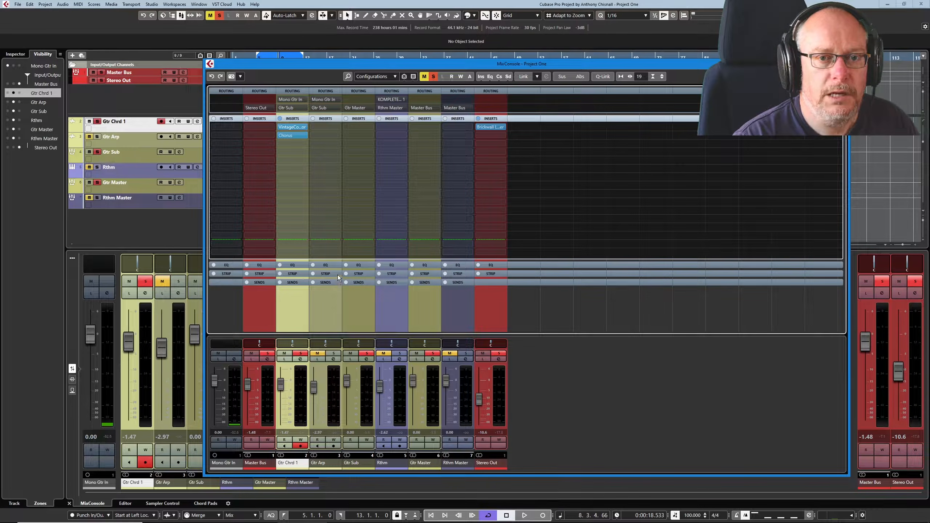
Play Gtr Chrd 1 with its inserts bypassed and raise the Stereo Out fader to -6.72 dB.
click(303, 126)
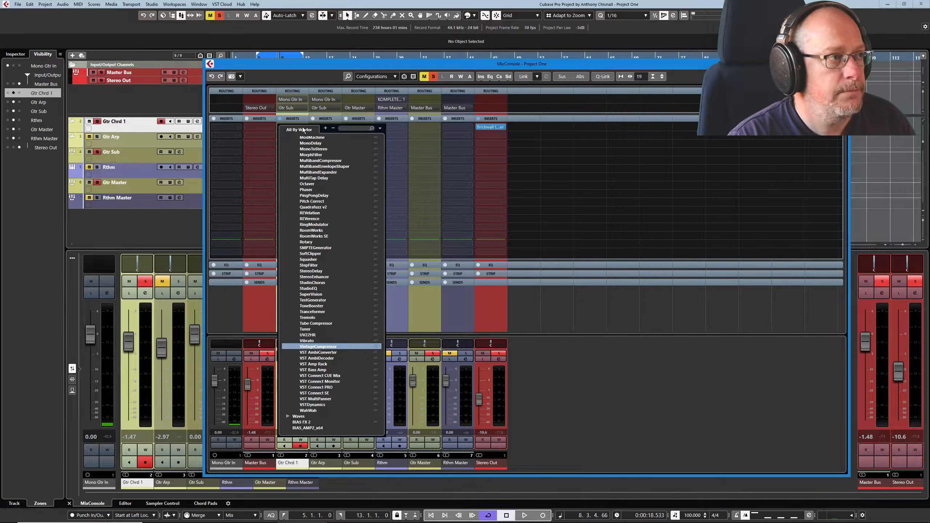
click(265, 137)
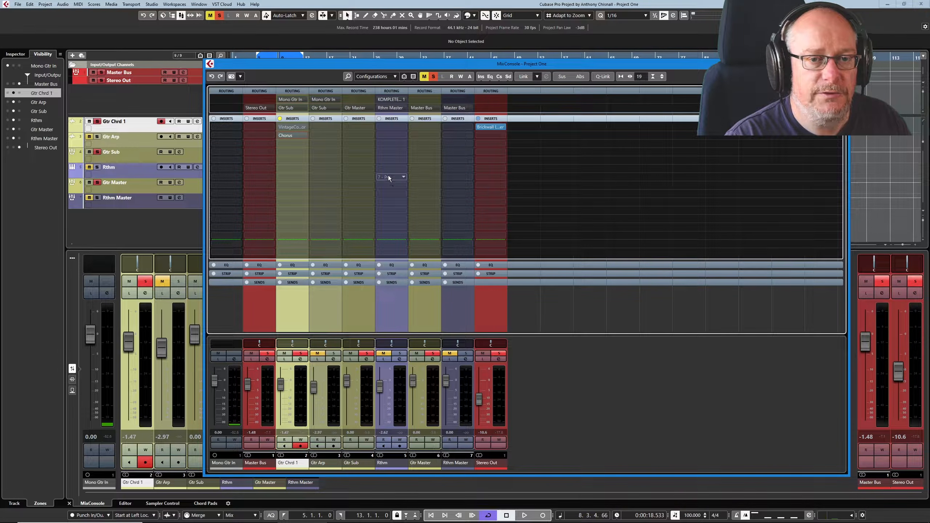
key(space)
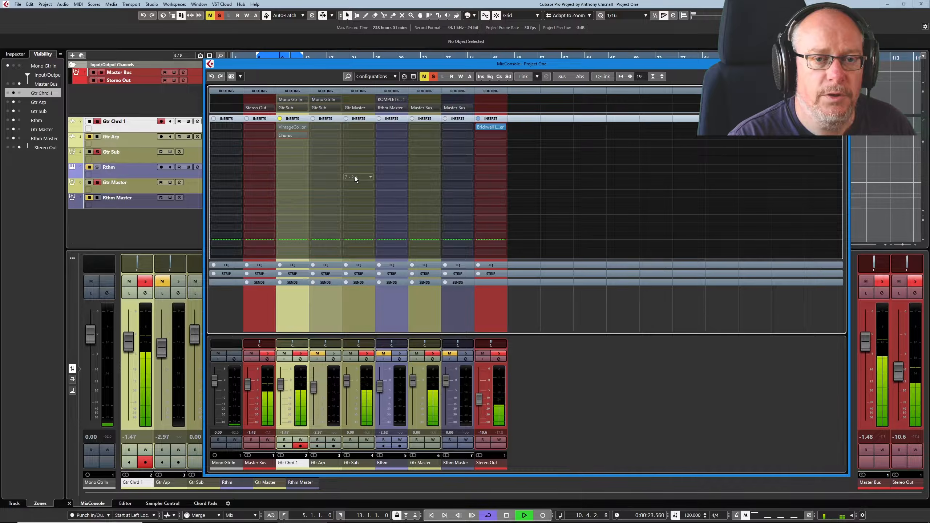
drag(899, 373, 899, 361)
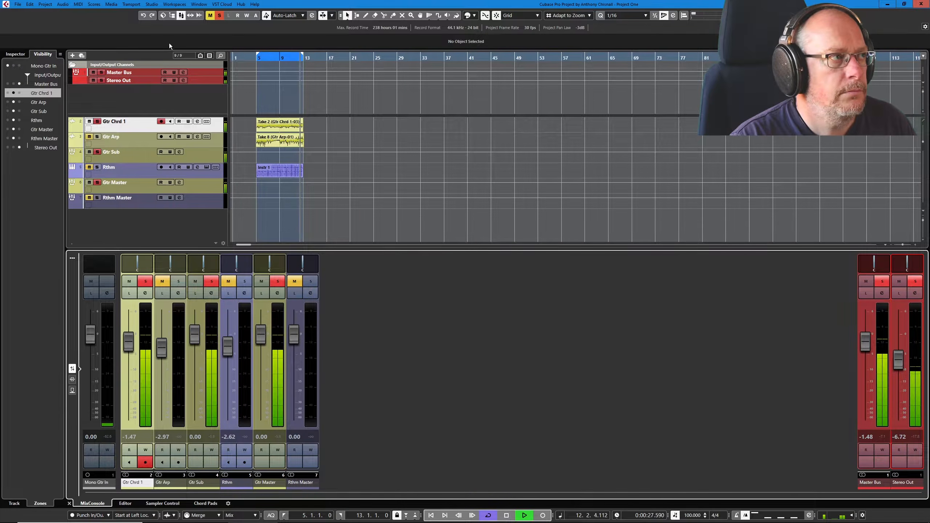
Bring back the MixConsole, activate the VintageCompressor on Gtr Chrd 1 and load its Picked Ac Guitar preset.
click(181, 15)
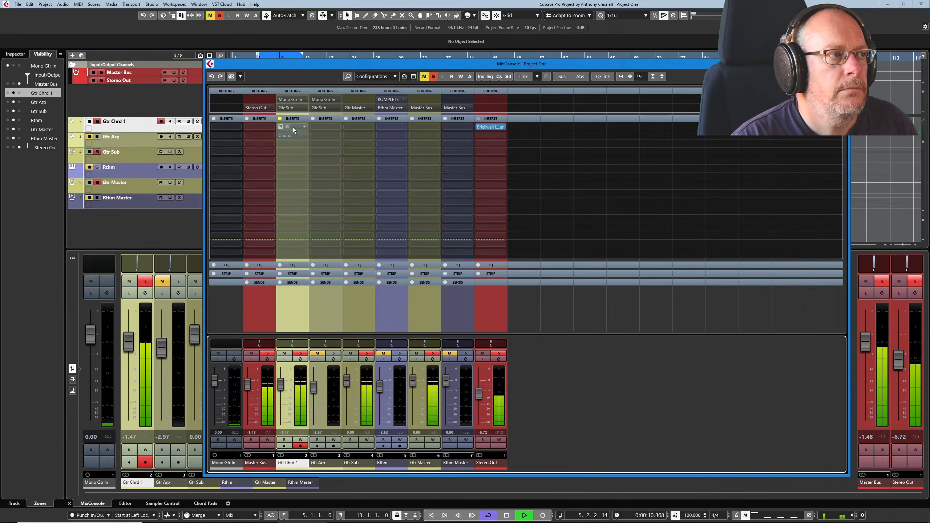
click(293, 127)
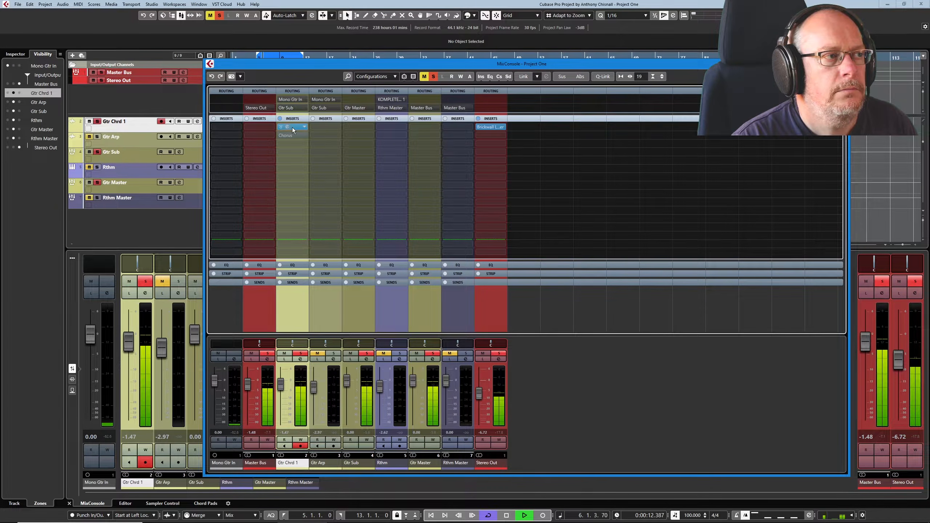
click(295, 127)
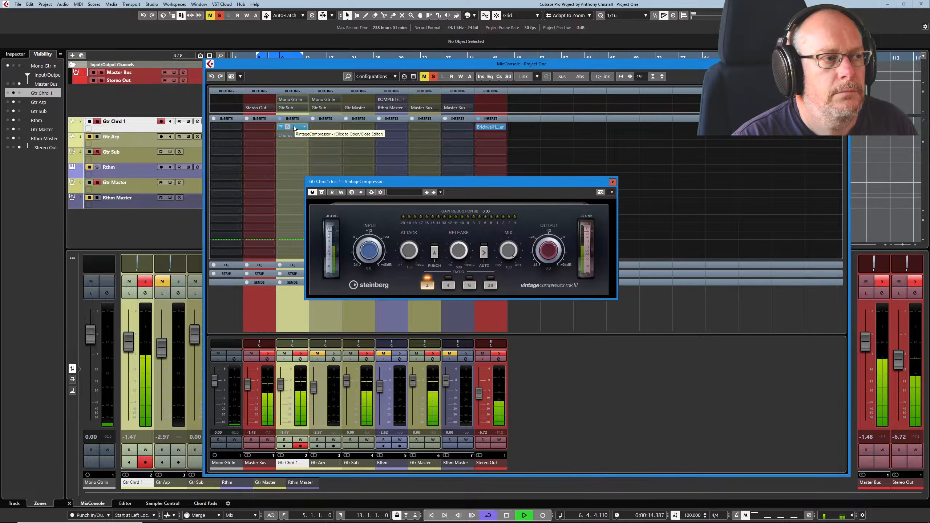
click(404, 192)
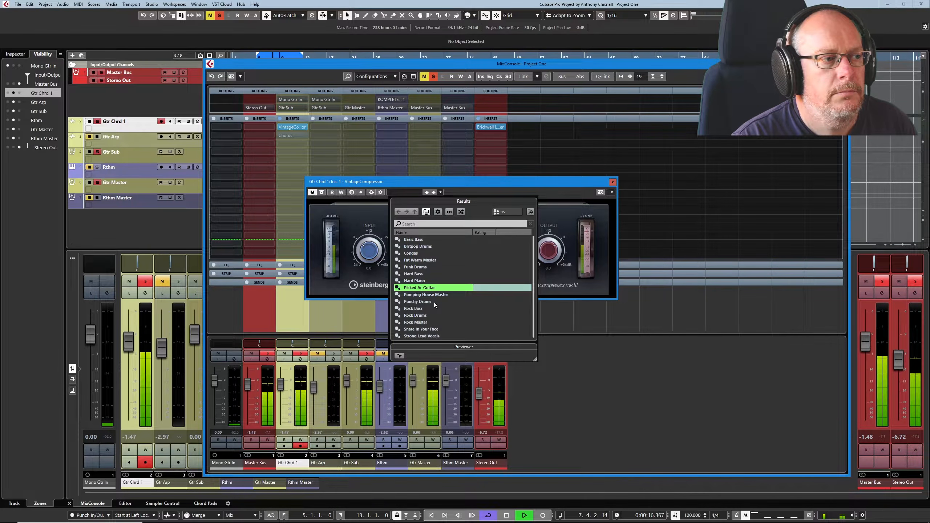
double_click(418, 288)
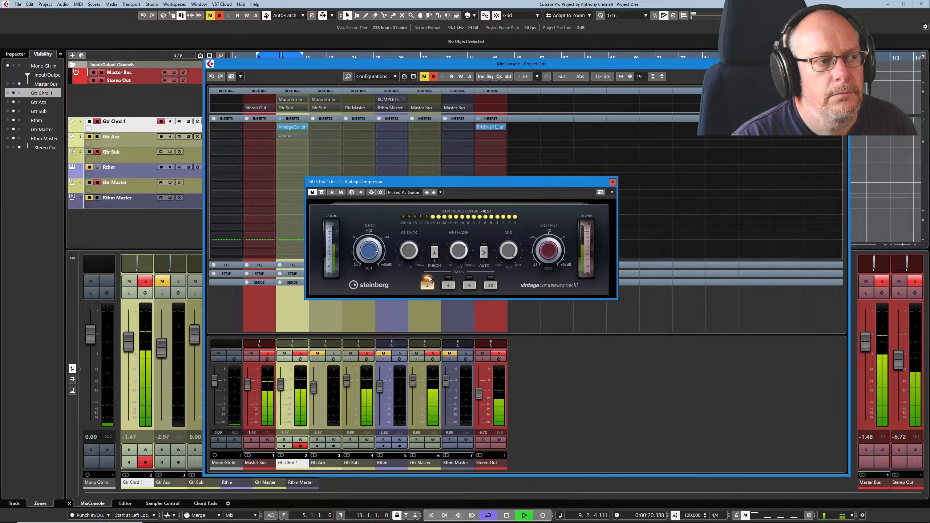
Try ratio 4 on the VintageCompressor during playback, switch back to ratio 2 and stop playback.
click(448, 286)
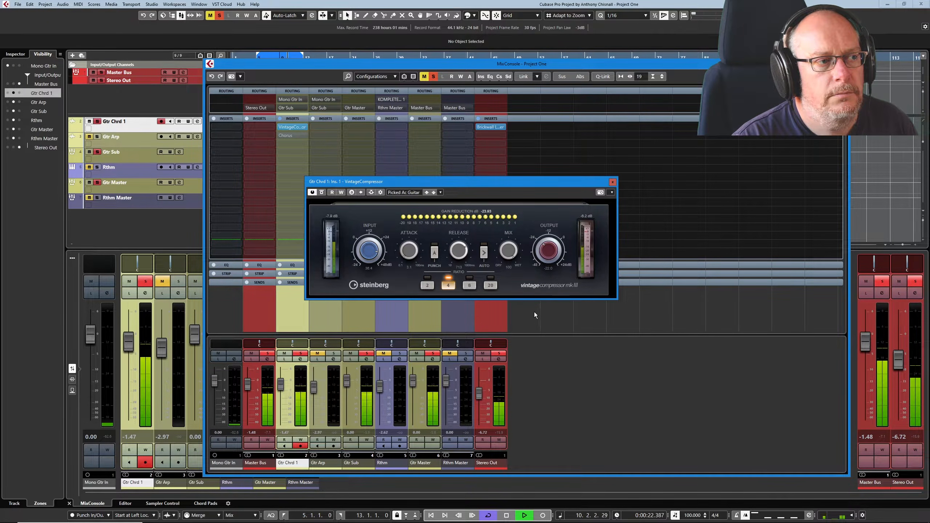
click(427, 285)
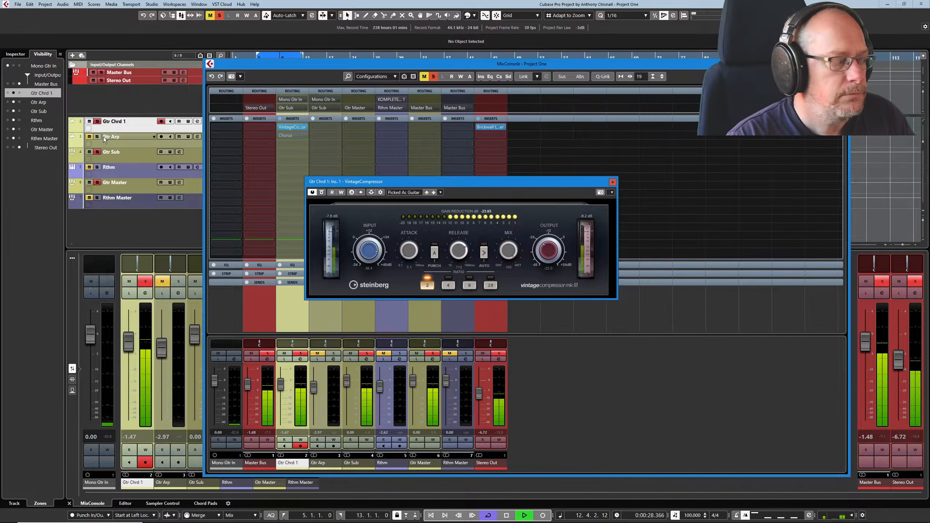
key(space)
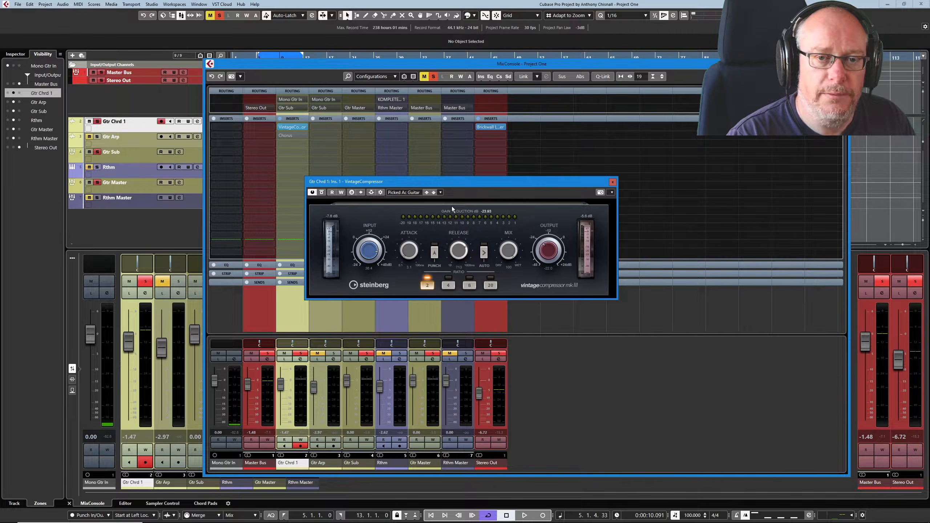
Activate the Chorus insert on Gtr Chrd 1, start playback and close the VintageCompressor editor.
click(280, 135)
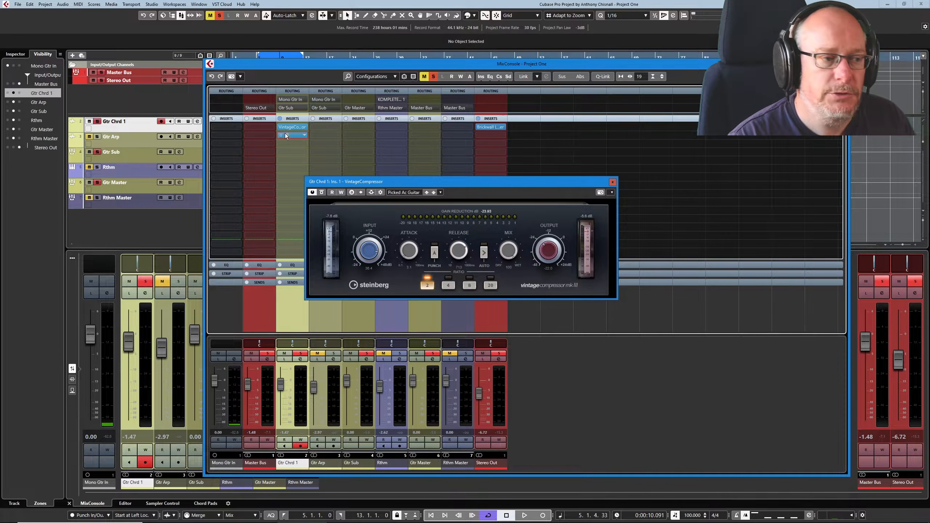
key(space)
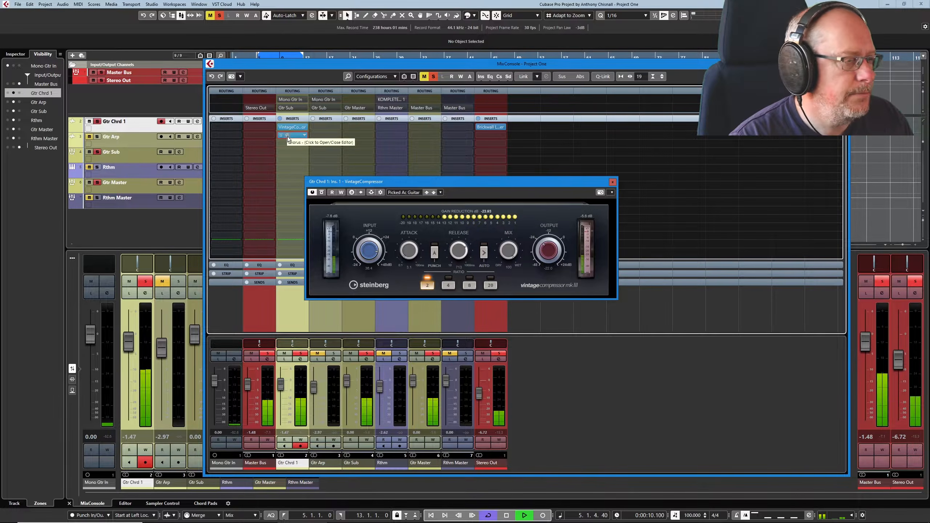
click(613, 183)
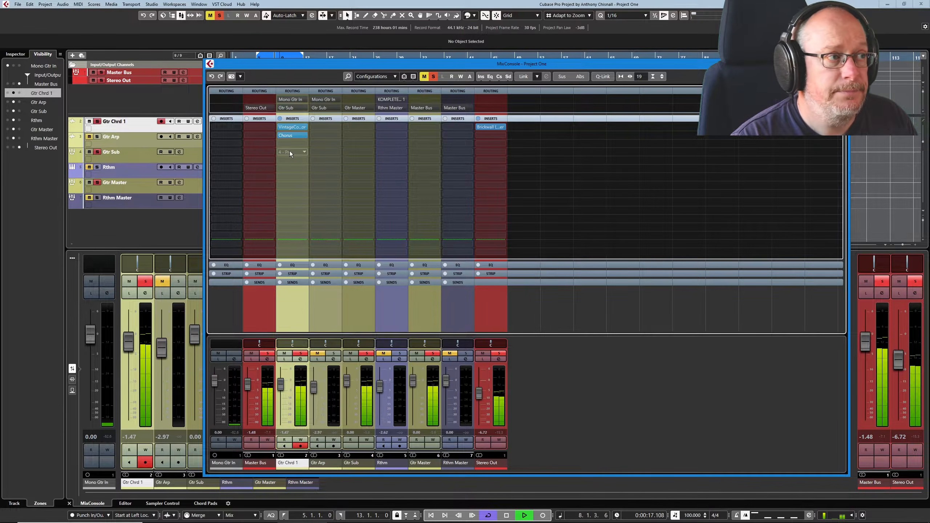
Find the Steinberg MonoDelay by searching "delay", insert it in Gtr Chrd 1's third insert slot and open its editor.
click(296, 144)
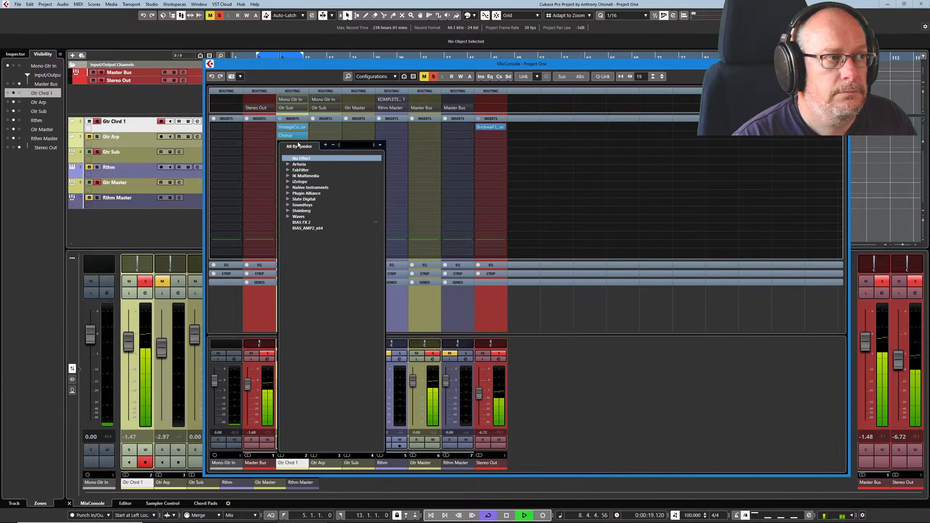
text(delay)
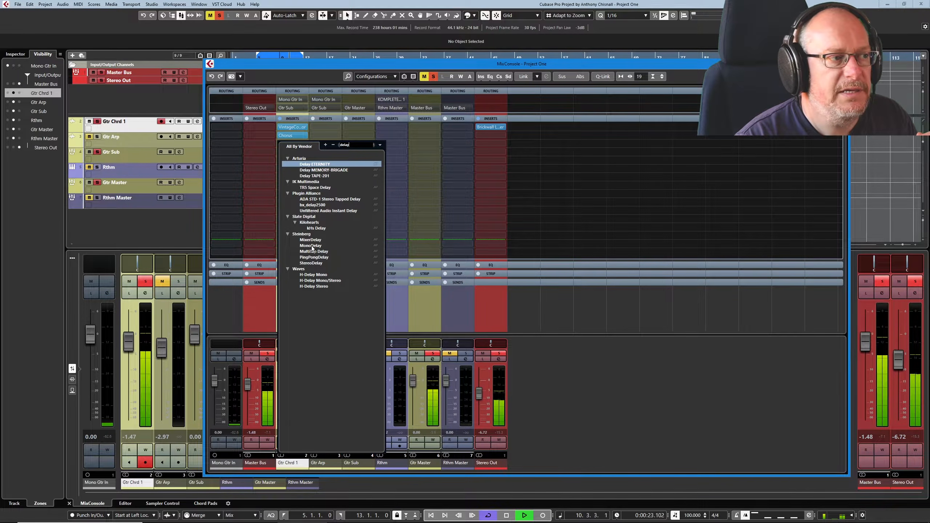
click(310, 246)
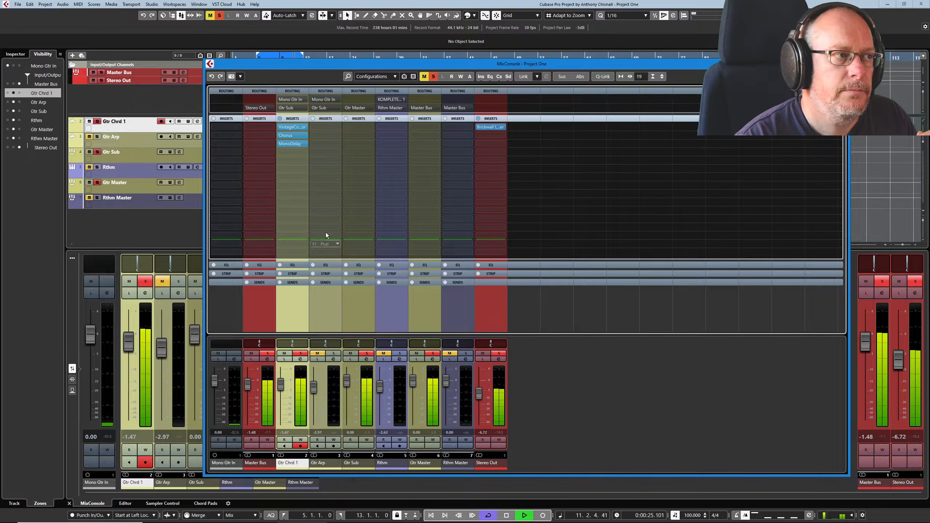
click(295, 144)
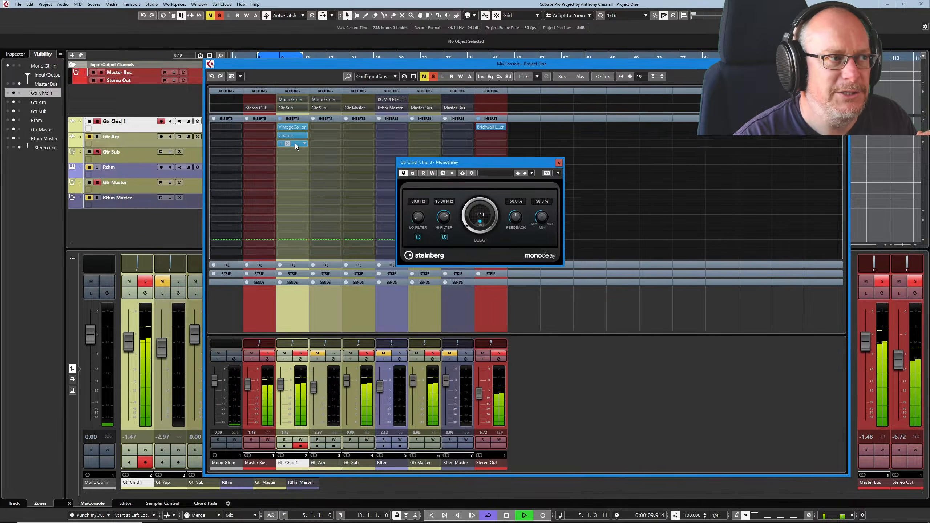
Stop playback and set the MonoDelay's delay time to 1/8 D.
key(space)
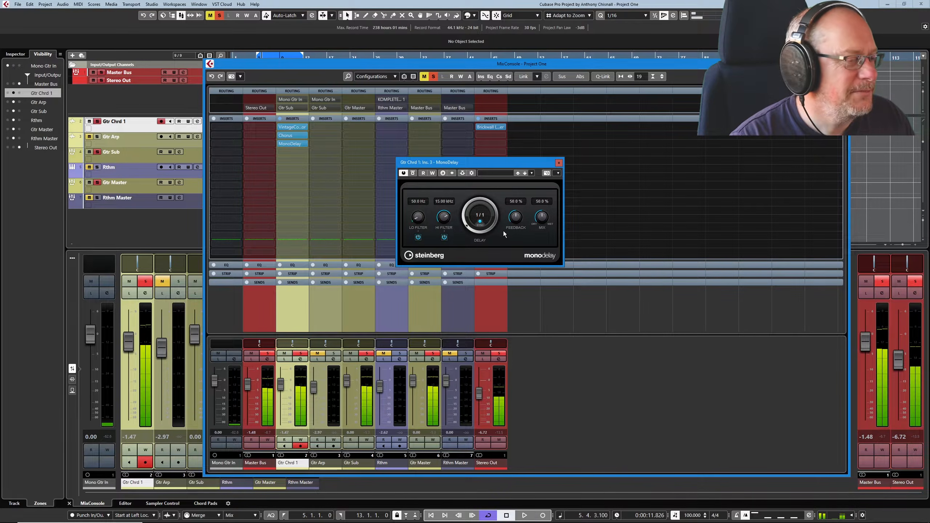
key(KP_0)
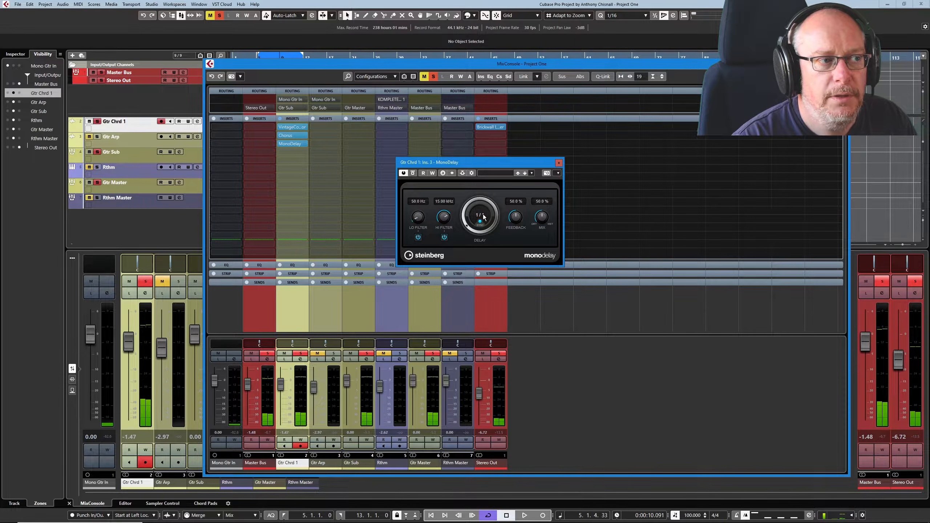
click(475, 232)
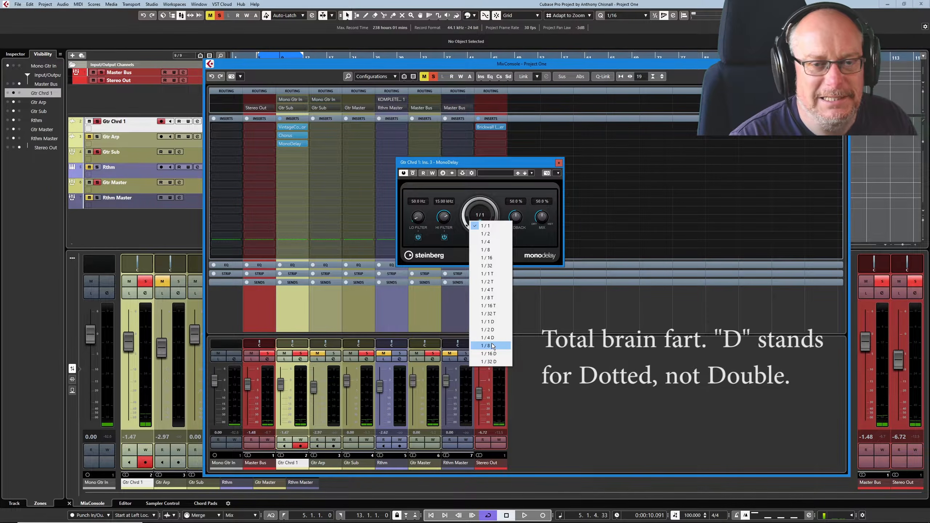
click(492, 346)
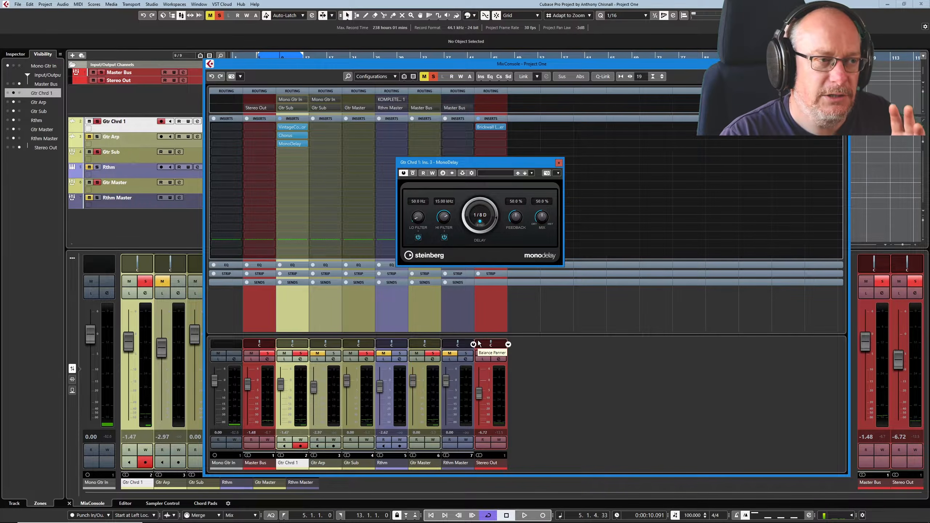
Play the track while setting the MonoDelay feedback to 19.5% and mix to 18.5%, and stop playback.
key(space)
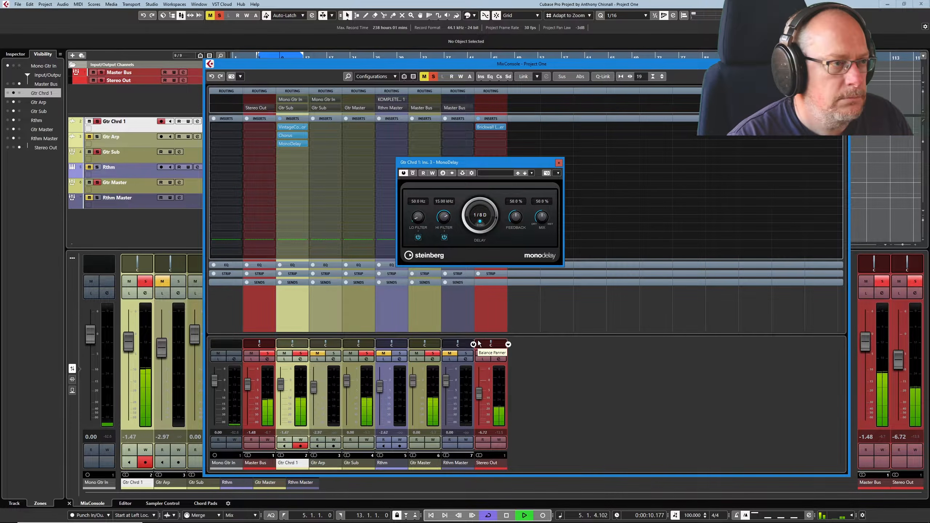
drag(537, 213, 512, 238)
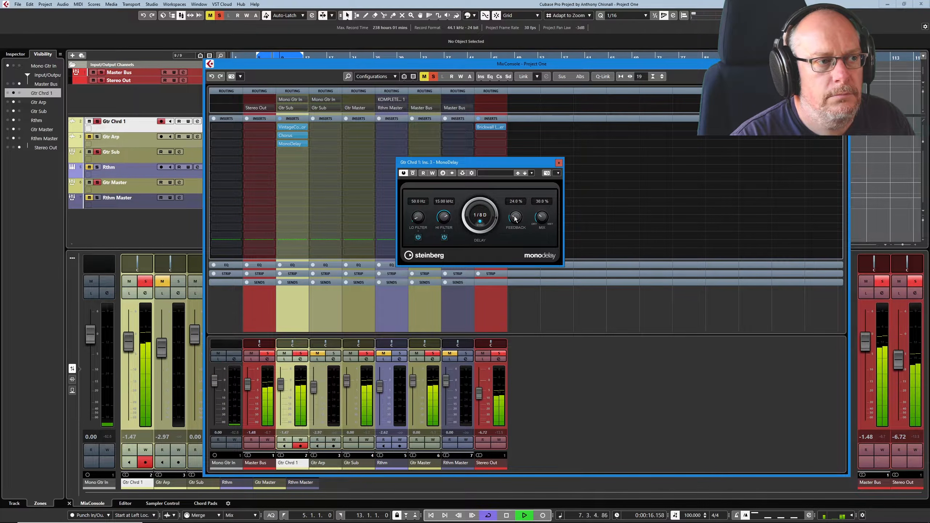
drag(542, 219, 517, 223)
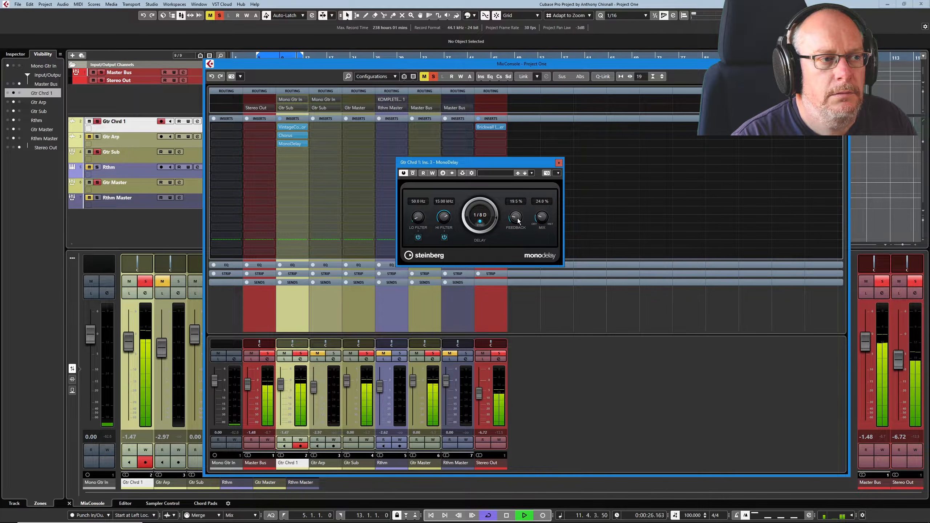
drag(541, 218, 542, 222)
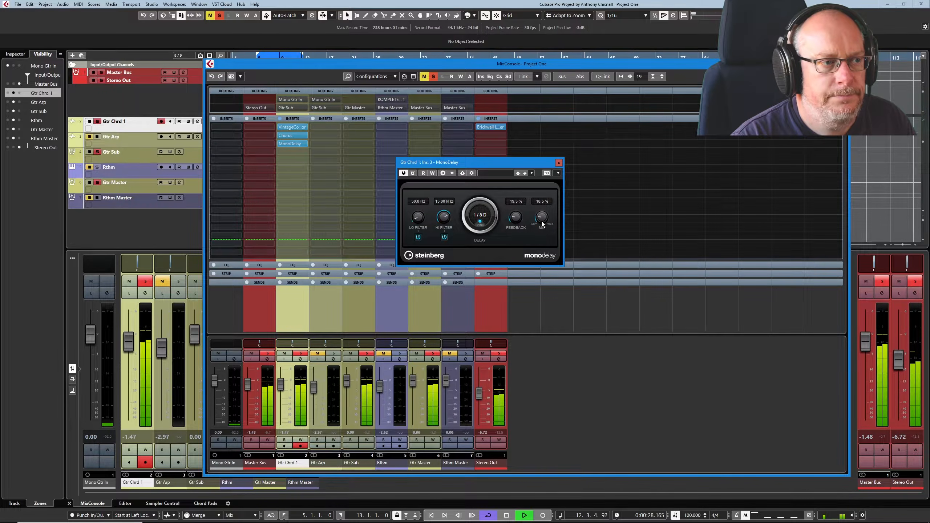
key(space)
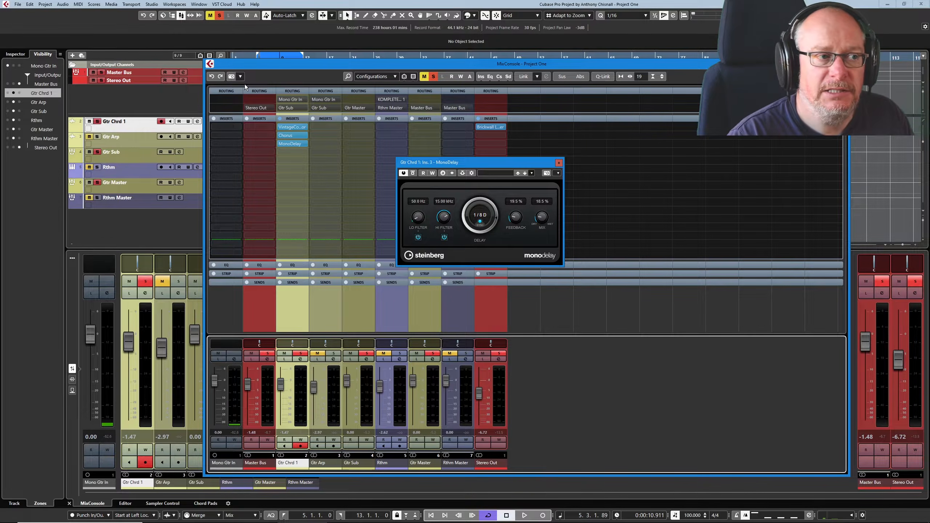
Close the MonoDelay editor and remove the Chorus from the second insert slot of Gtr Chrd 1.
click(558, 163)
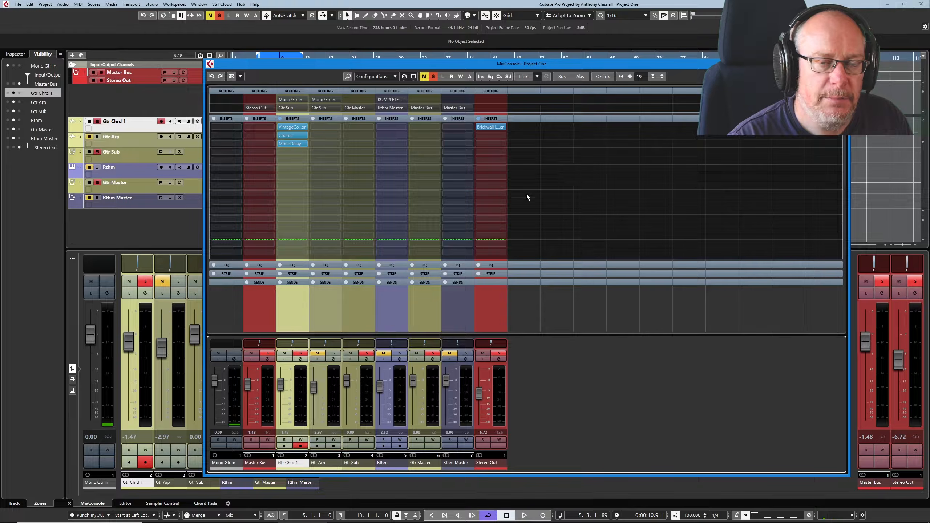
click(304, 136)
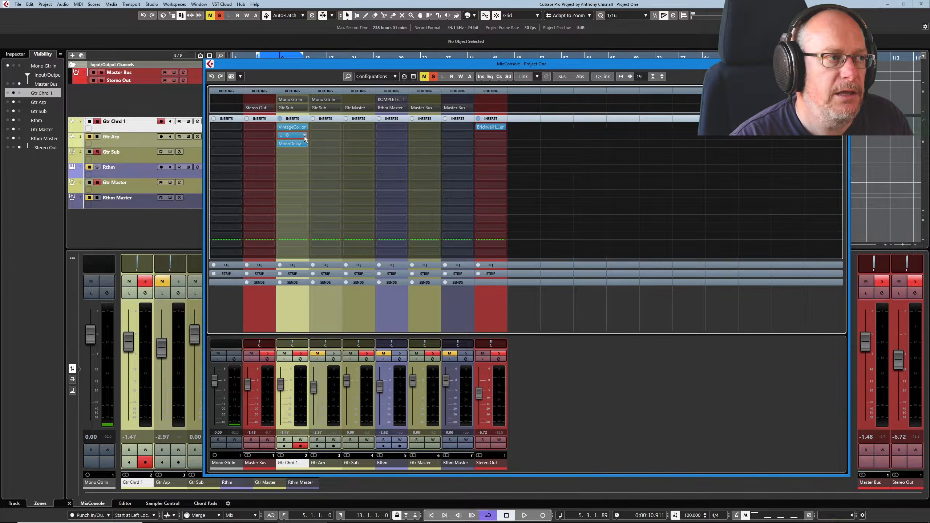
click(301, 149)
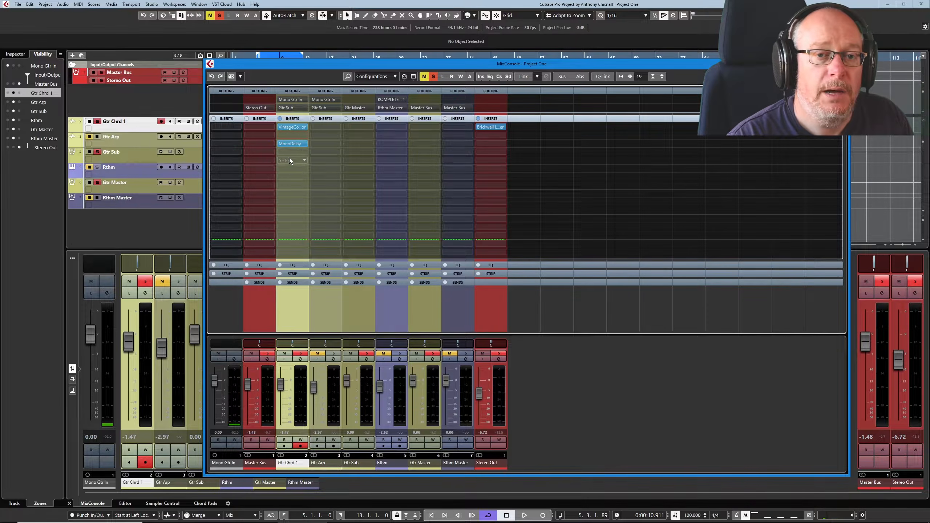
Enable "Open Effect Editor after Loading it" in the VST Plug-ins preferences and accept the change.
click(30, 4)
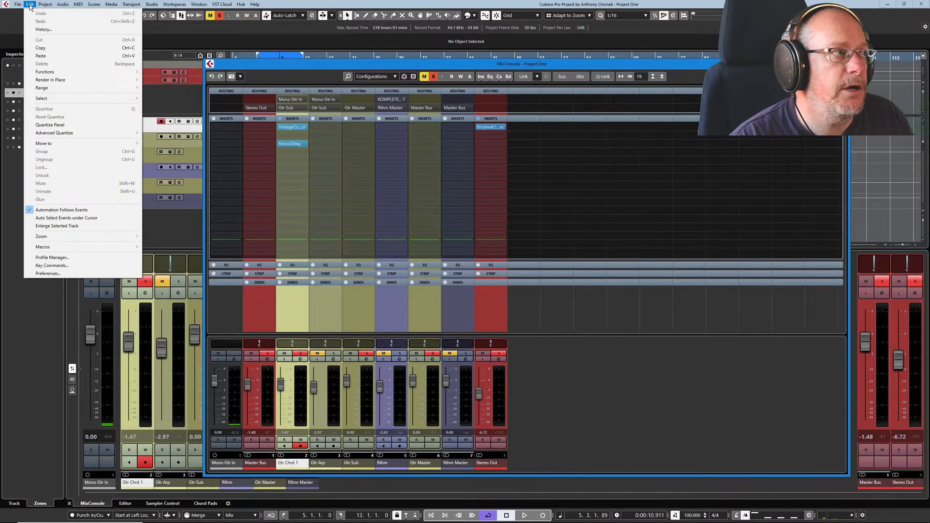
click(64, 274)
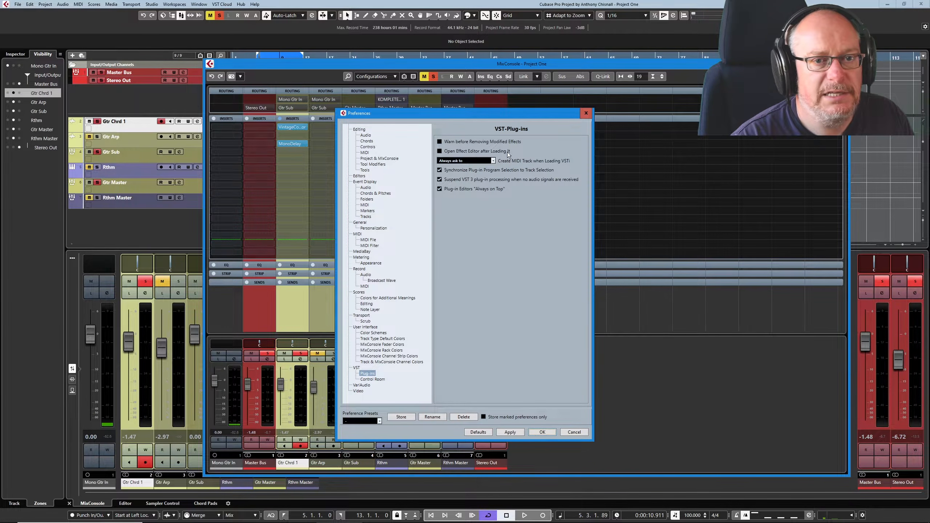
click(439, 152)
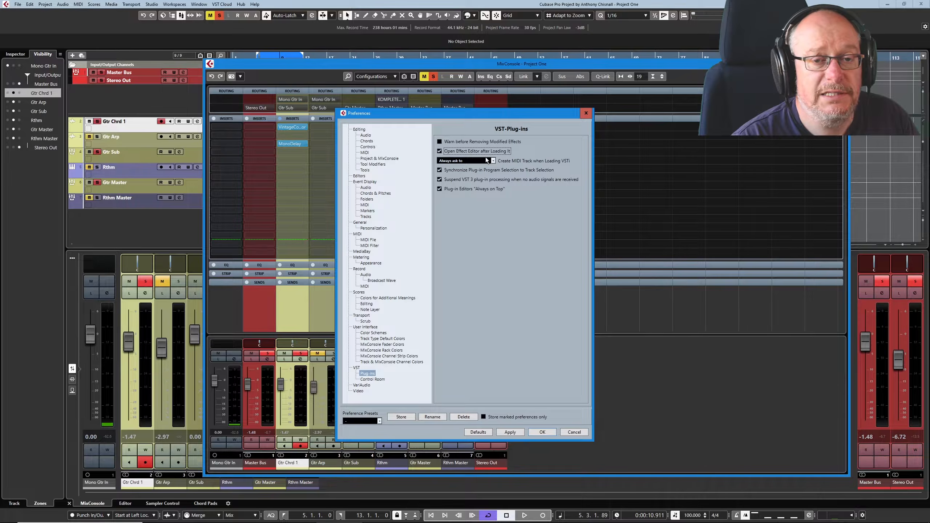
click(543, 432)
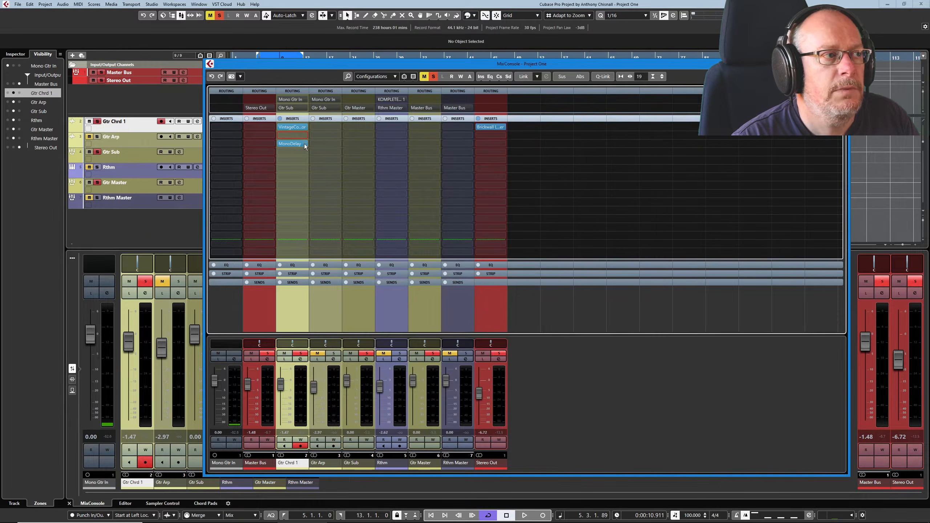
Find the Steinberg Chorus by searching "chorus", insert it in Gtr Chrd 1's second insert slot and move its editor higher.
click(306, 144)
text(chorus)
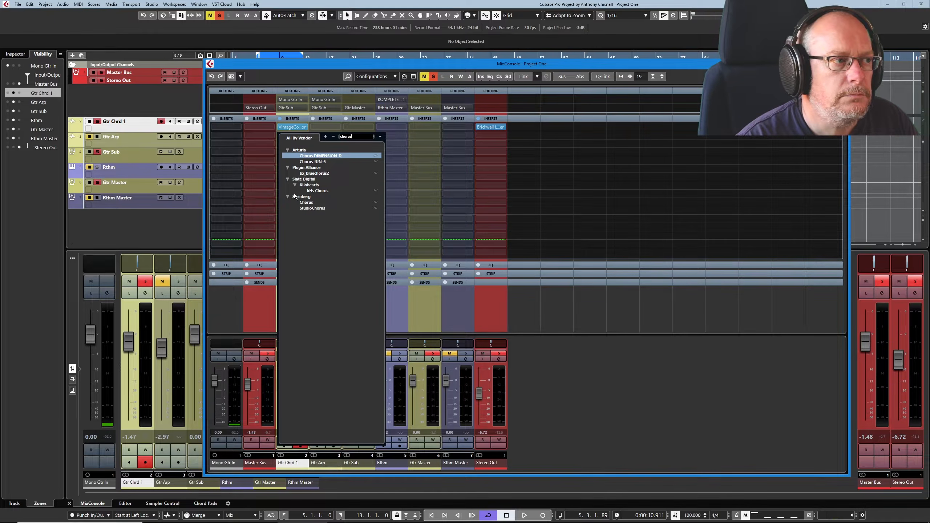
click(310, 203)
click(310, 203)
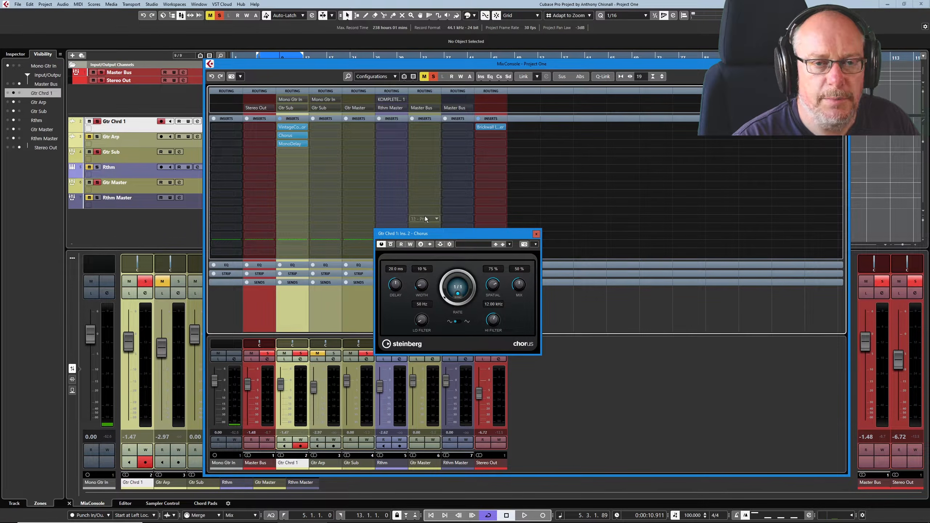
drag(462, 235, 456, 179)
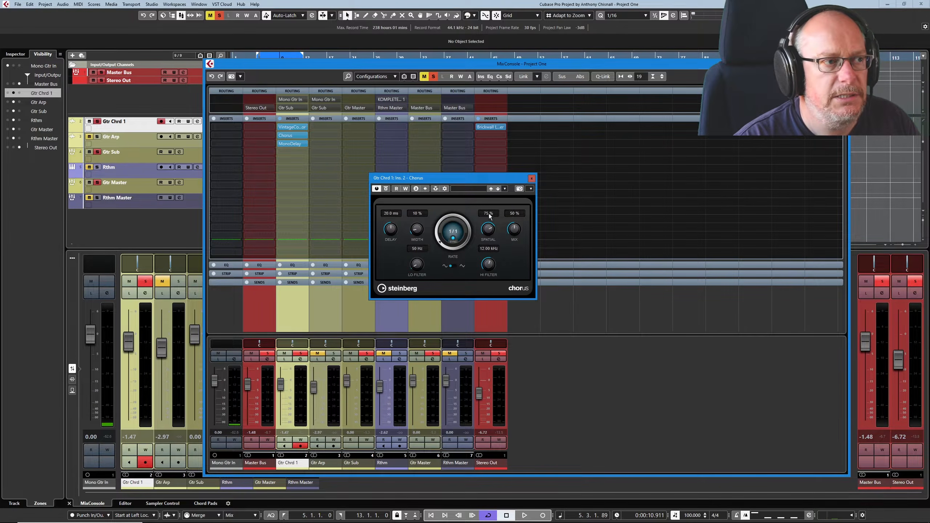
Load the Chorus preset Acoustic Guitar Strumming and set mix to 35%, width to 5% and delay to 21.6 ms.
click(476, 190)
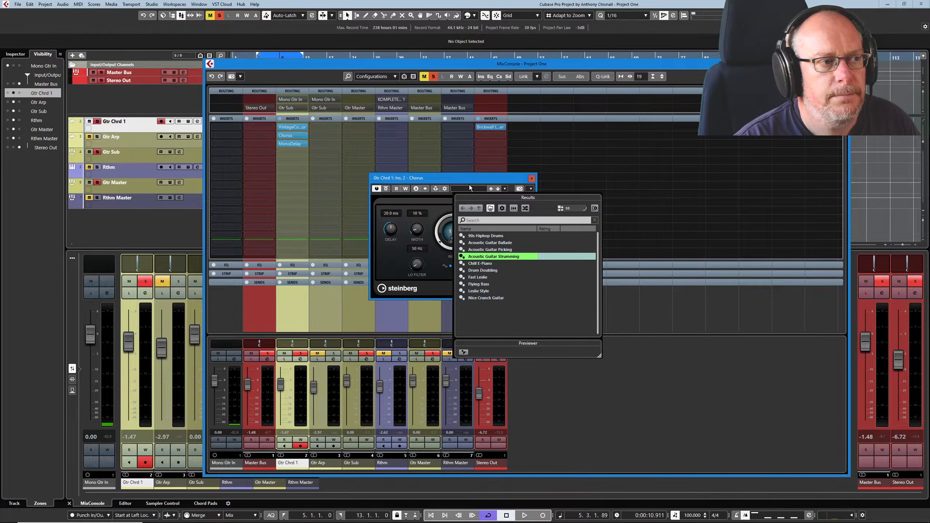
double_click(492, 257)
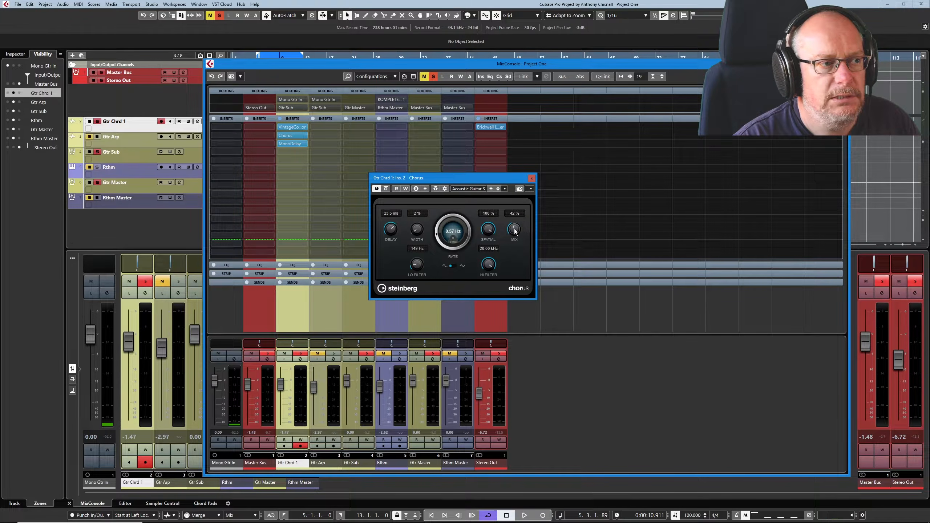
drag(515, 230, 514, 237)
drag(417, 237, 394, 242)
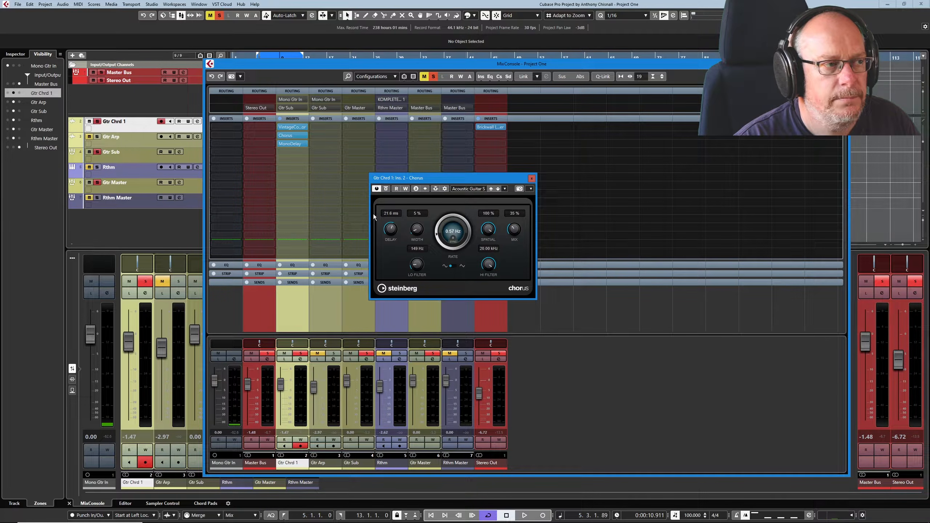
Start playback and set the Chorus spatial to 71%, lo filter to 223 Hz and hi filter to 15.11 kHz.
key(space)
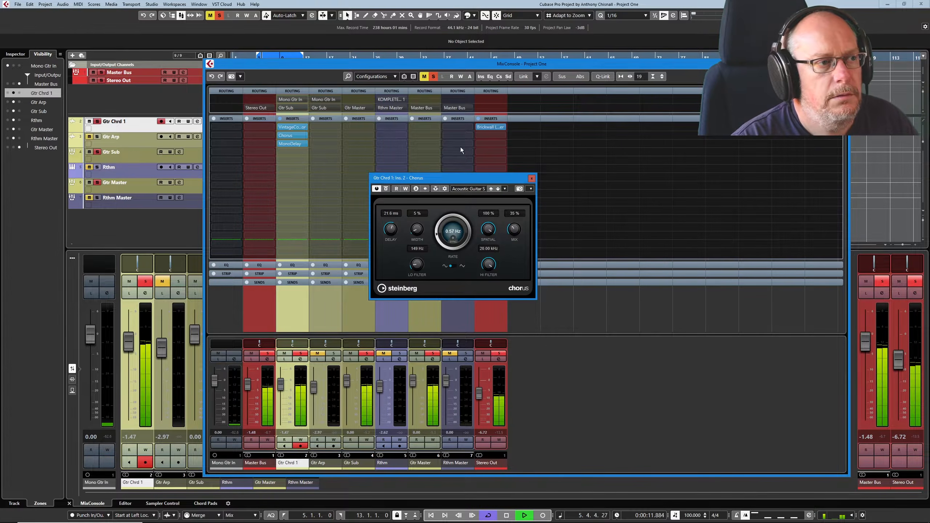
drag(488, 229, 486, 250)
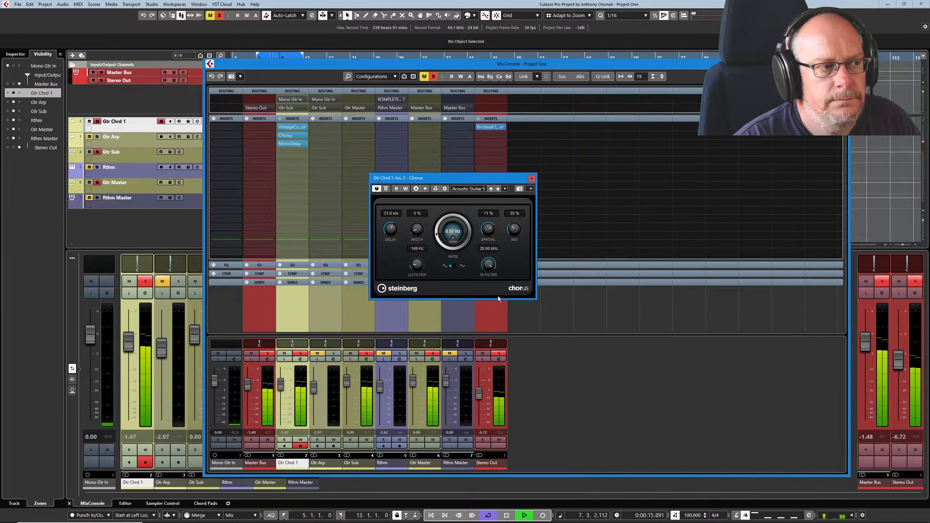
drag(420, 265, 419, 260)
drag(489, 264, 492, 286)
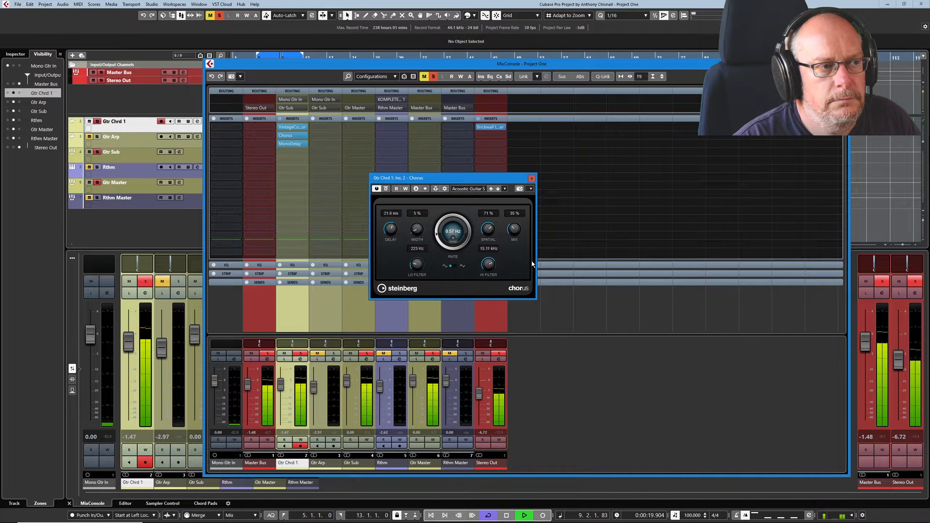
Set the Chorus mix to 31%, close its editor and stop playback.
drag(514, 232, 515, 237)
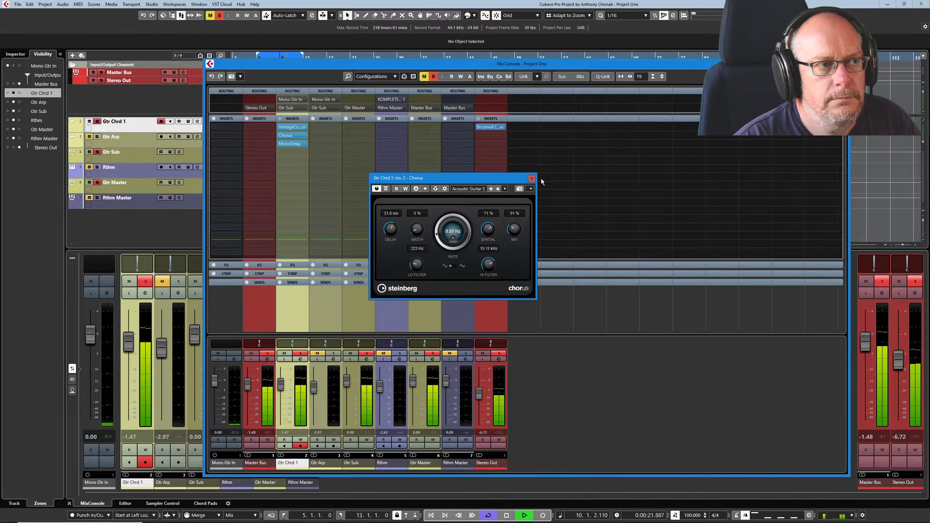
click(532, 179)
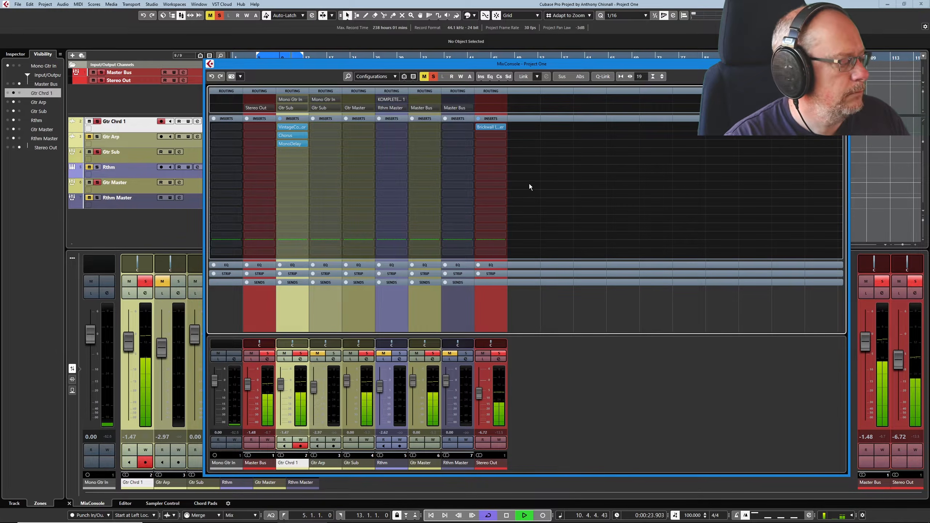
key(space)
Copy VintageCompressor and Chorus from Gtr Chrd 1 to the first two insert slots of Gtr Arp and remove the copies again.
mouse_move(420, 169)
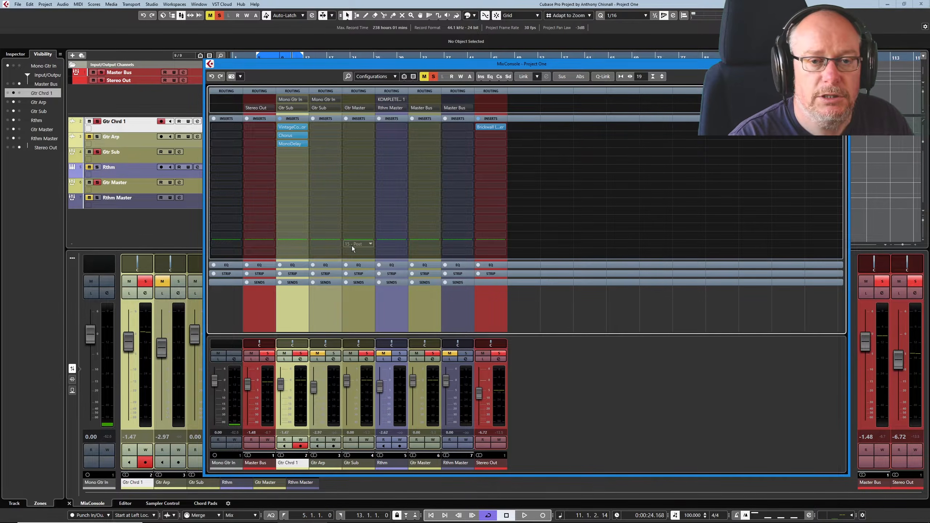
drag(293, 127, 321, 137)
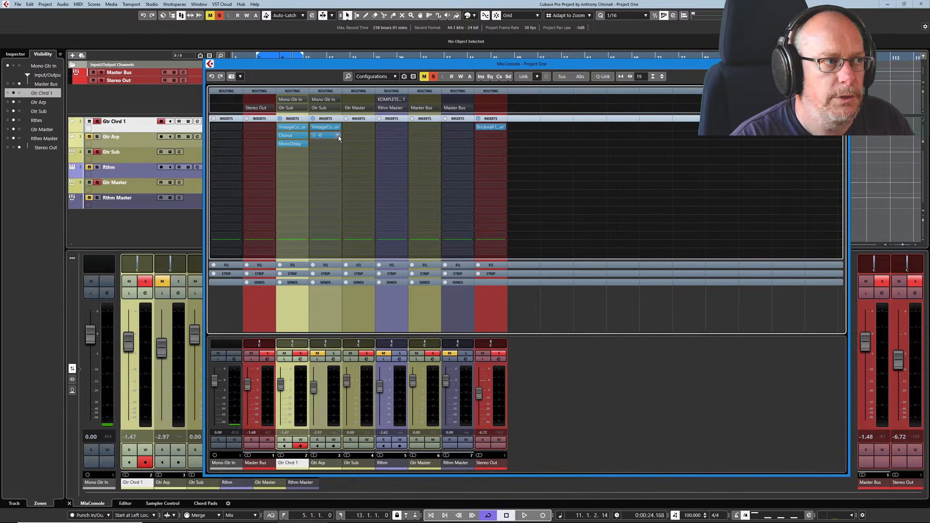
click(337, 136)
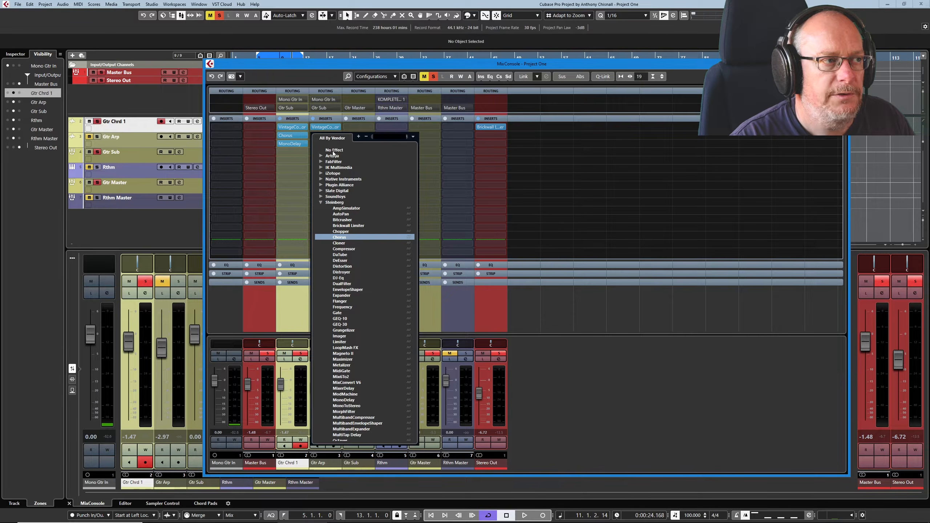
key(Escape)
click(337, 126)
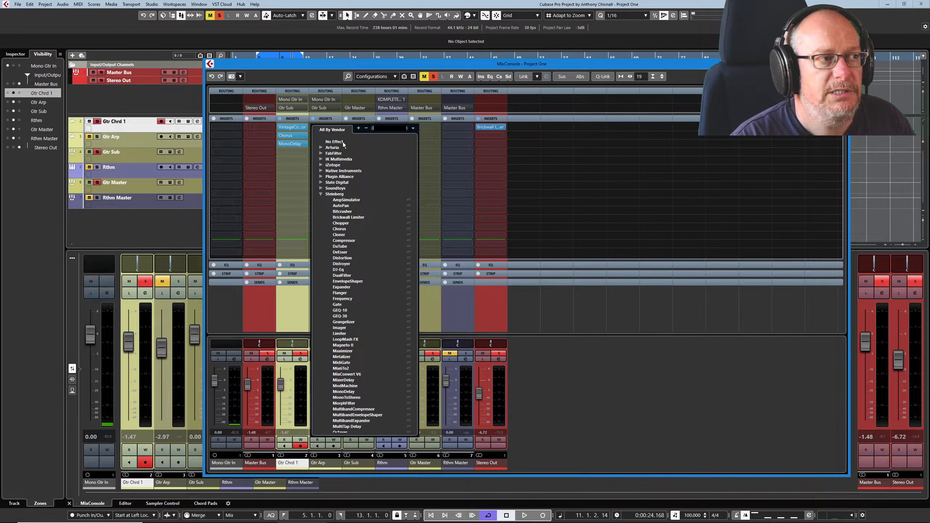
click(333, 142)
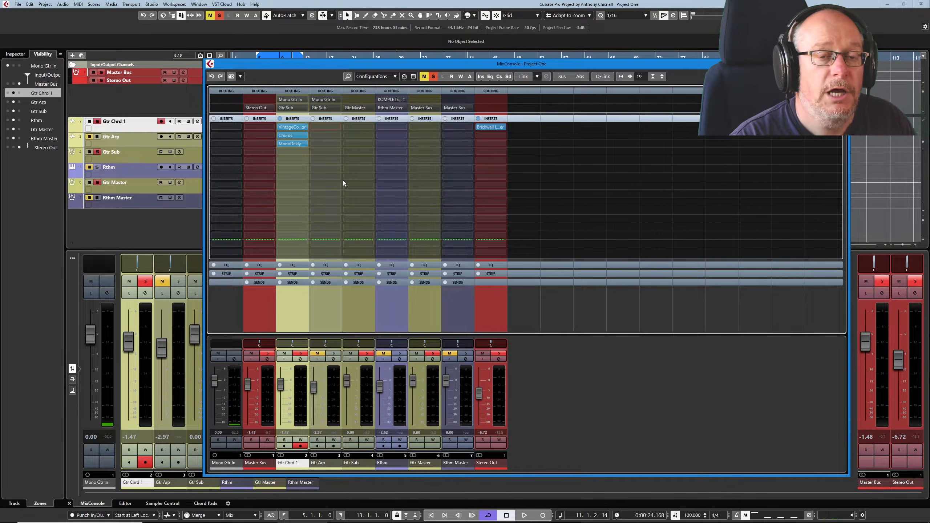
Copy the whole insert rack of Gtr Chrd 1, paste it onto Gtr Arp and undo the paste.
right_click(294, 119)
click(314, 136)
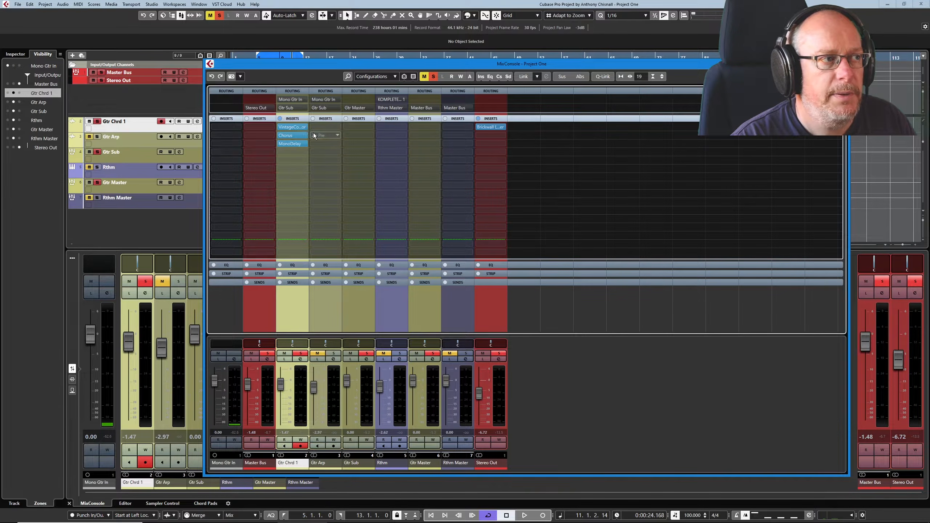
right_click(328, 119)
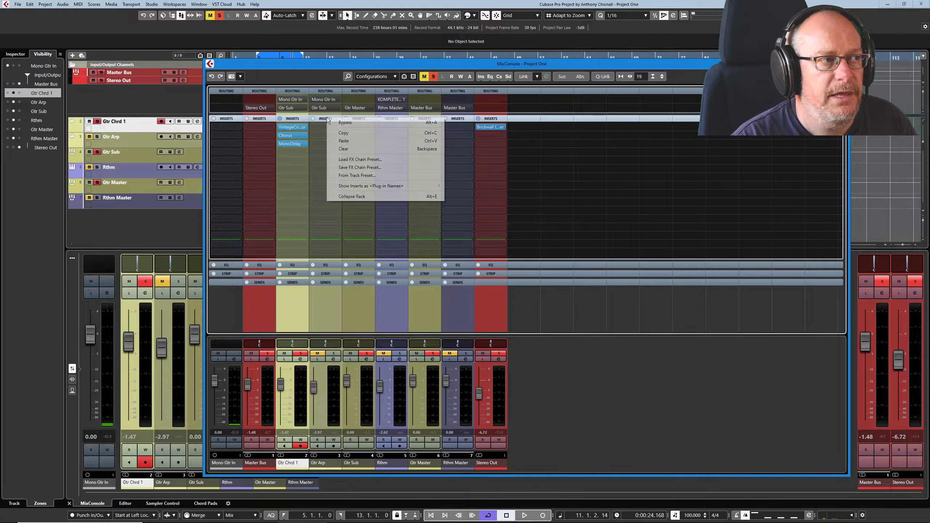
click(344, 141)
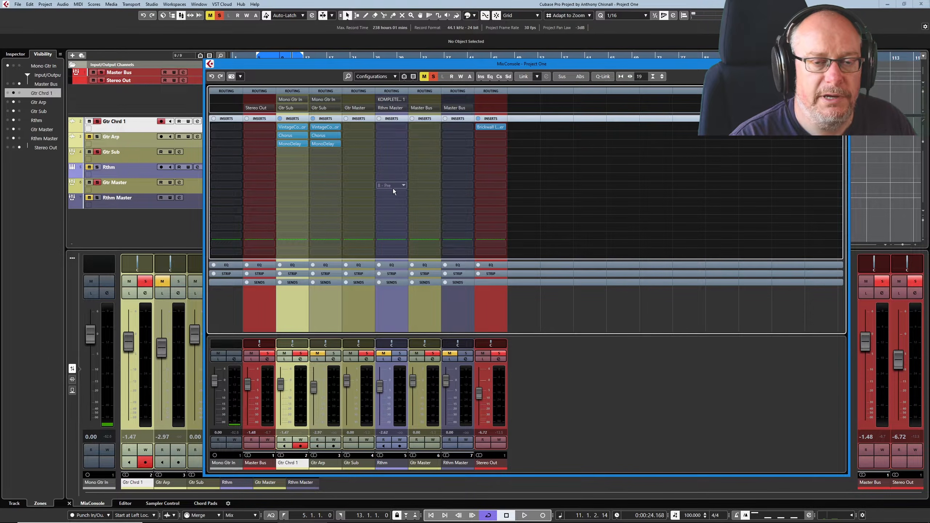
key(ctrl+z)
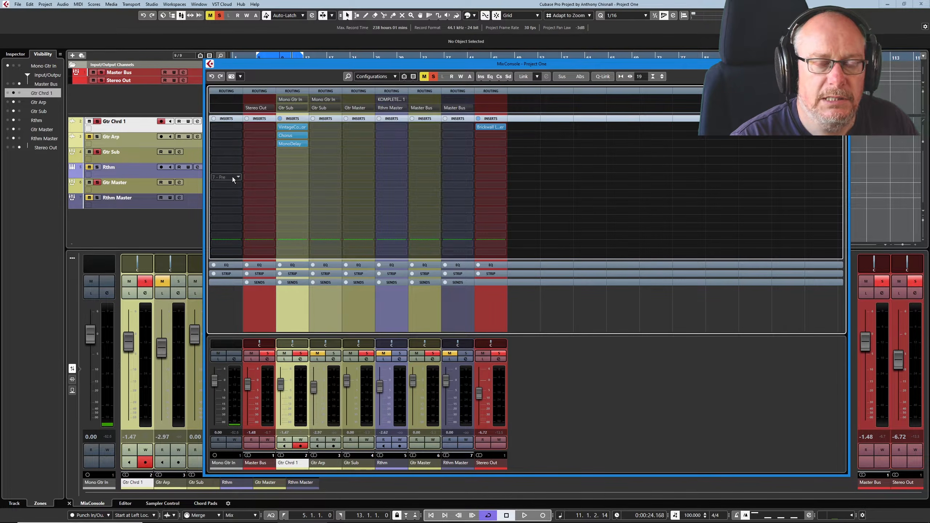
Save the inserts of Gtr Chrd 1 as an FX chain preset named ProjectOneGtrChorus.
click(305, 119)
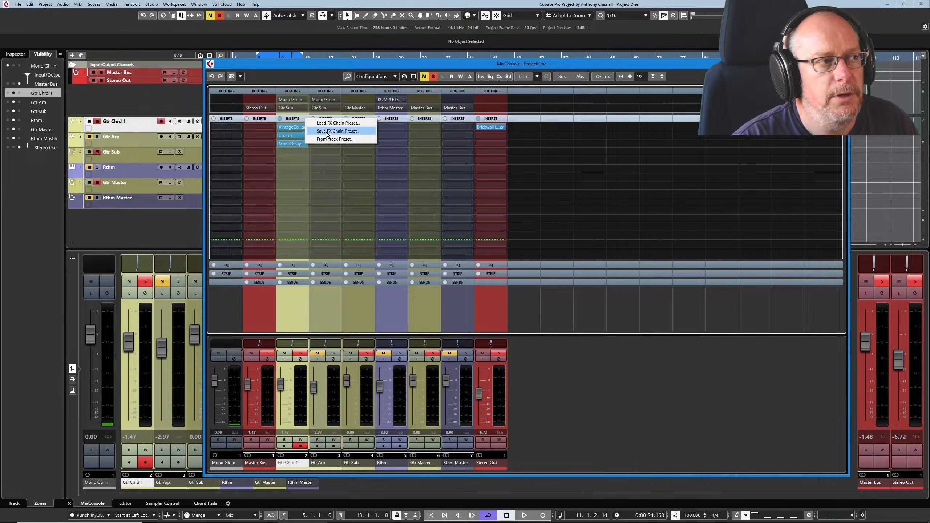
click(348, 131)
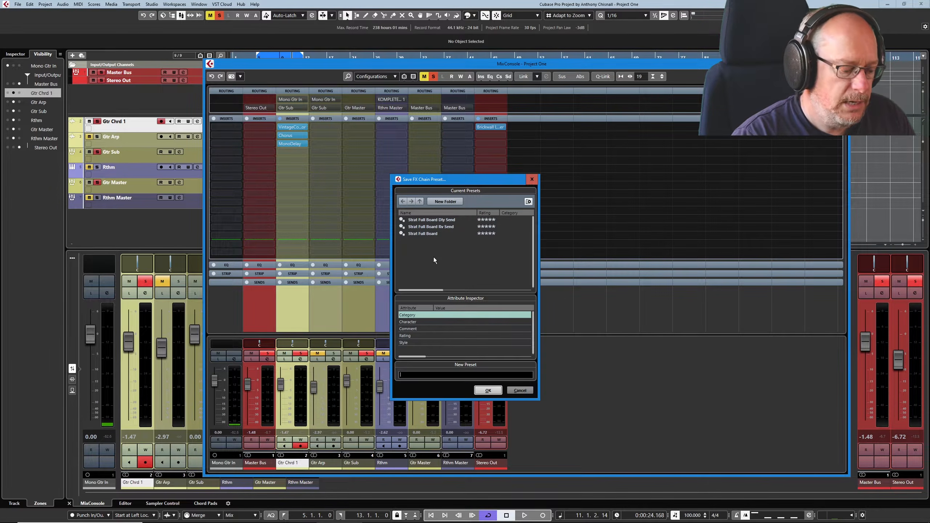
text(ProjectOne)
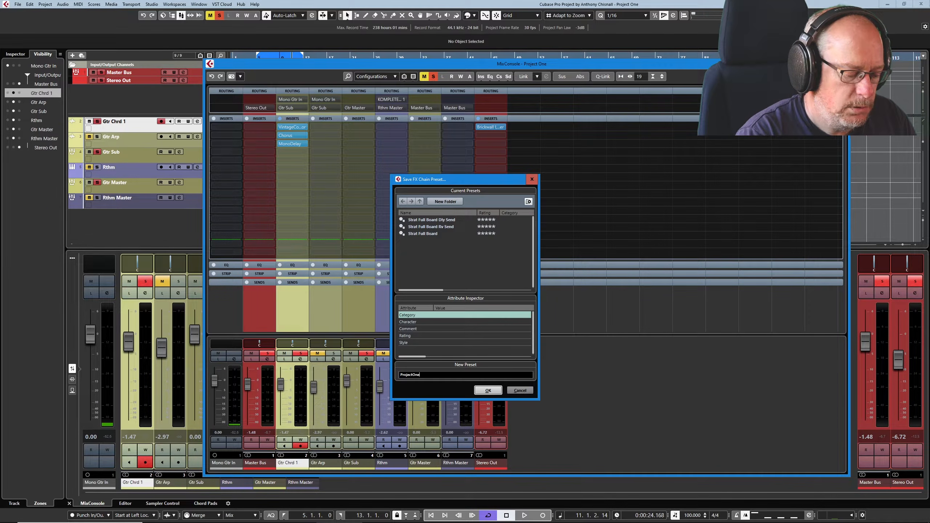
text(GtrChoru)
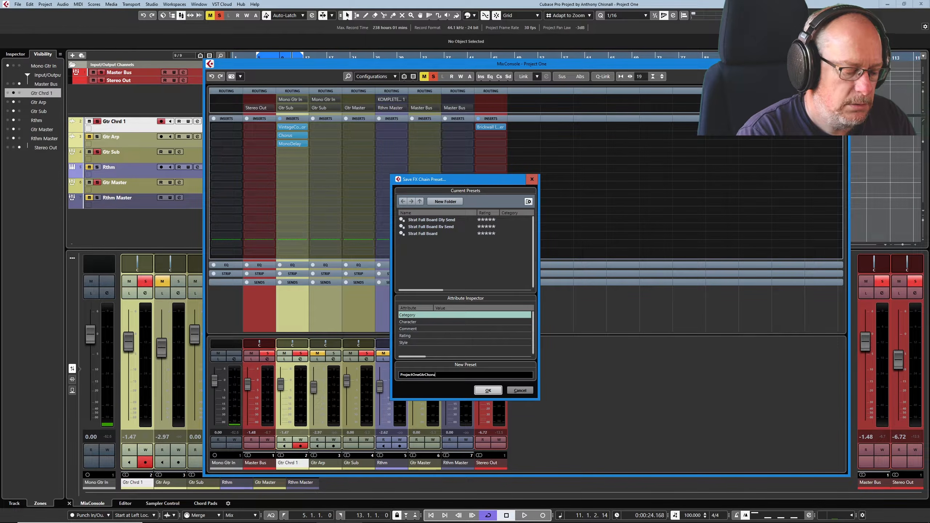
text(s)
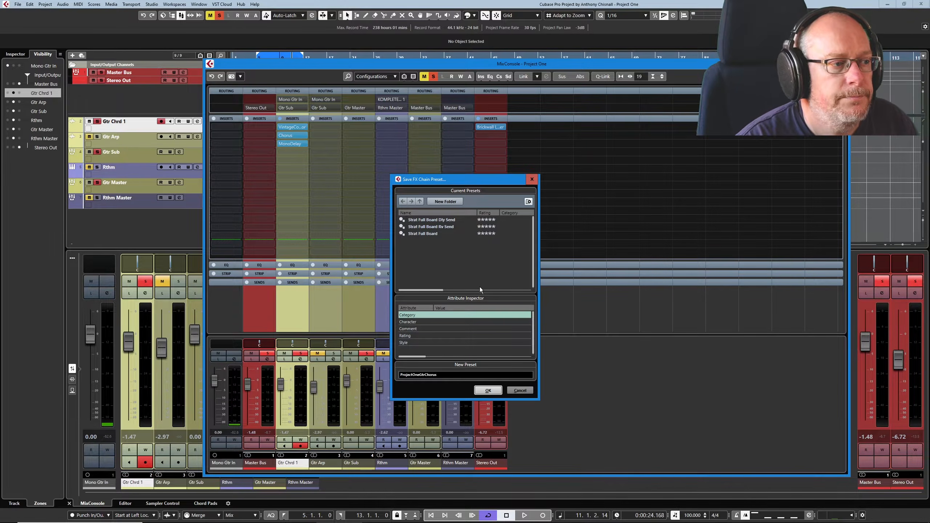
click(489, 390)
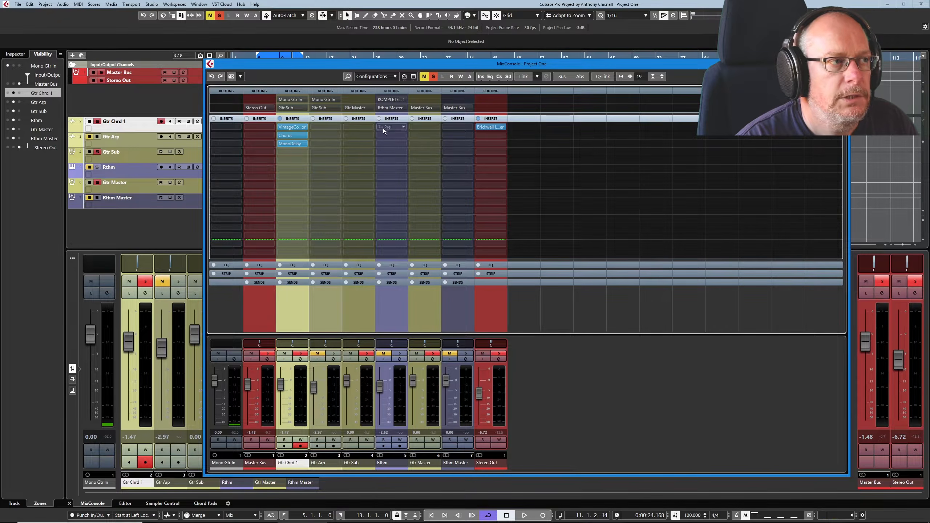
Load the FX chain preset ProjectOneGtrChorus into the inserts of Gtr Arp.
click(338, 119)
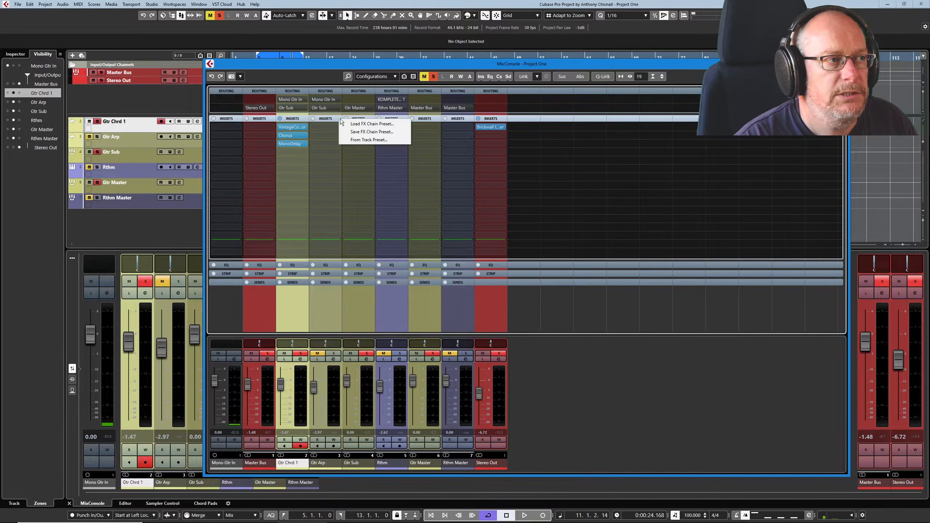
click(381, 123)
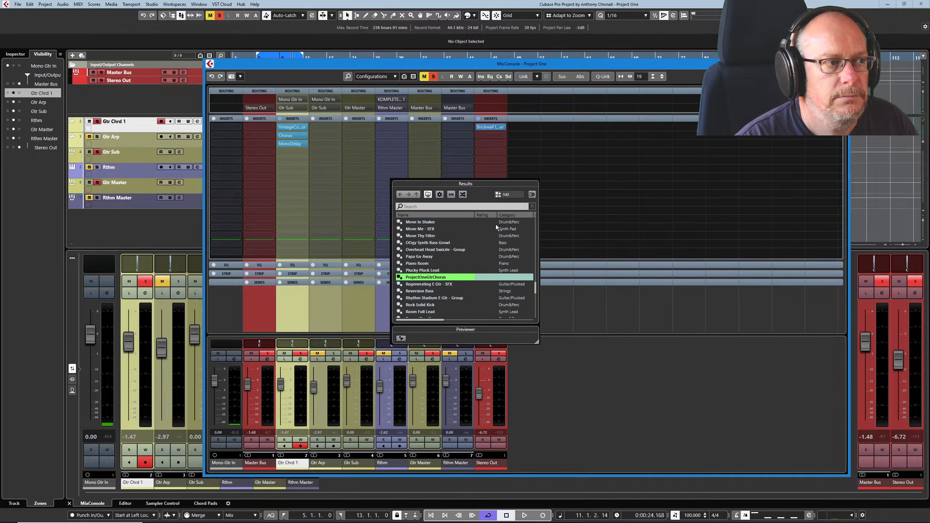
double_click(432, 277)
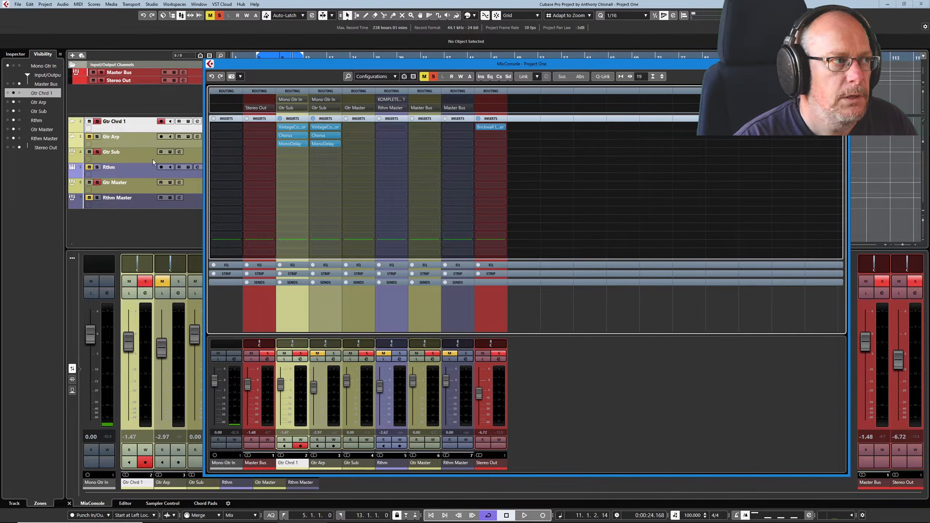
Audition Gtr Arp with VintageCompressor bypassed, toggle bypass of its whole insert rack on and off, and stop playback.
click(325, 465)
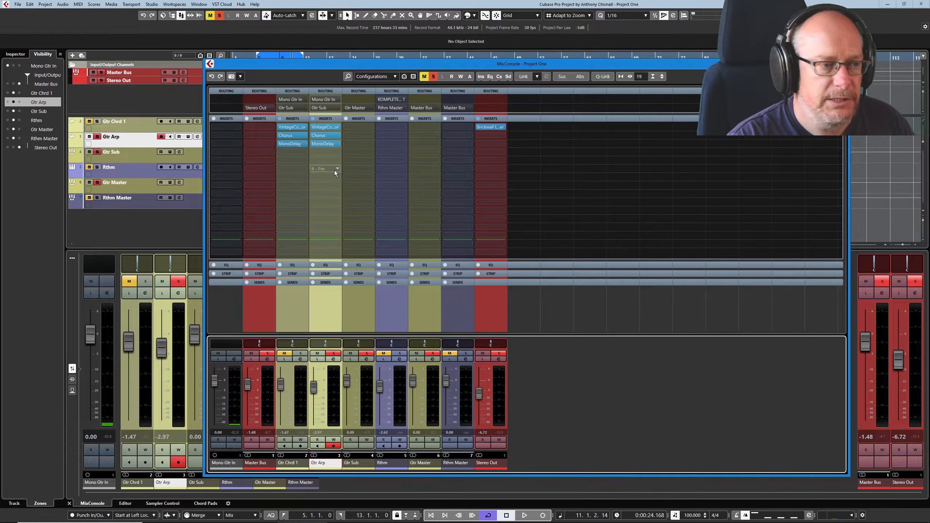
key(space)
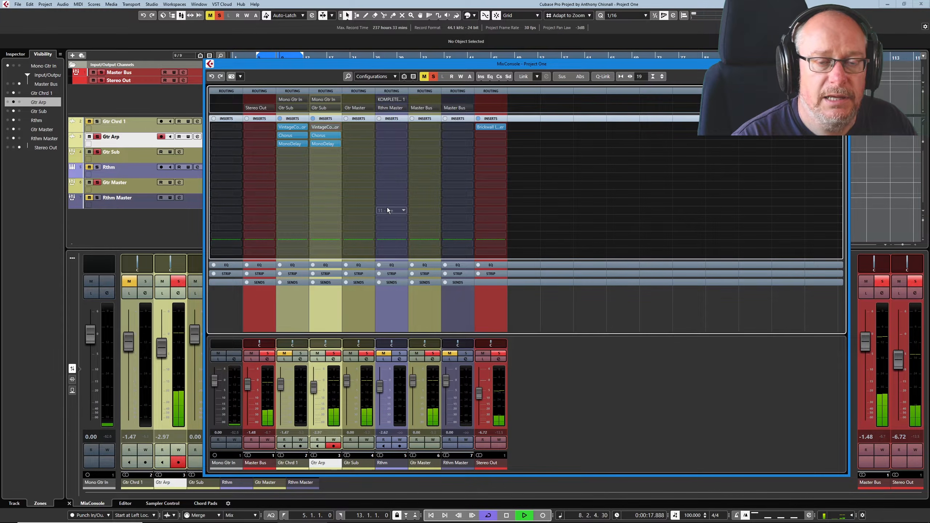
click(312, 119)
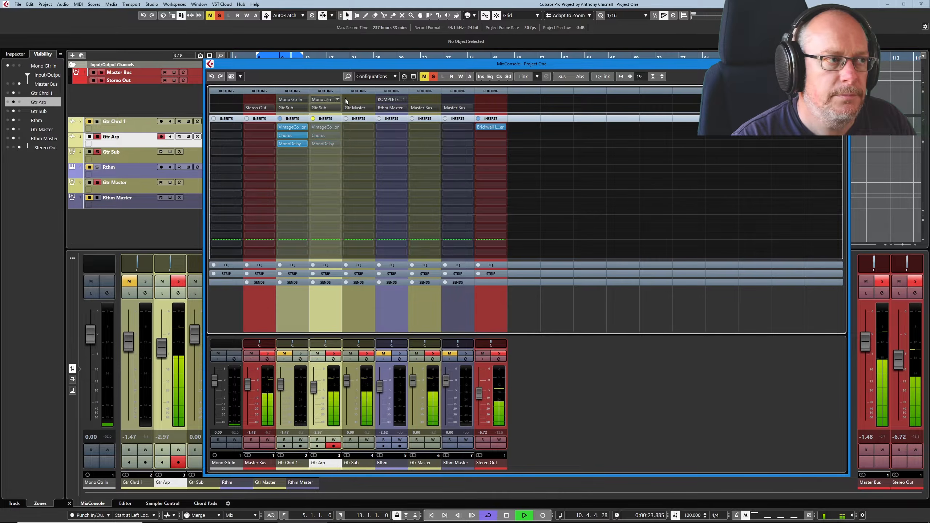
click(313, 119)
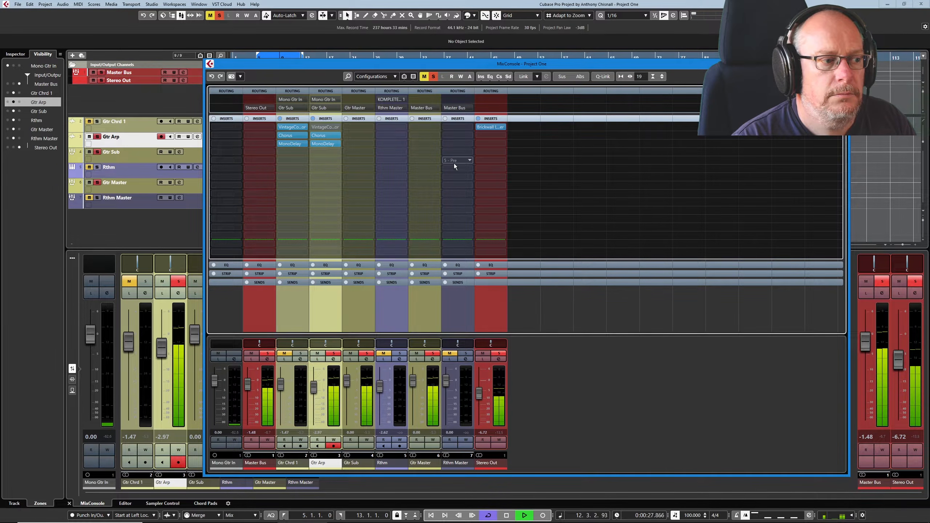
click(502, 516)
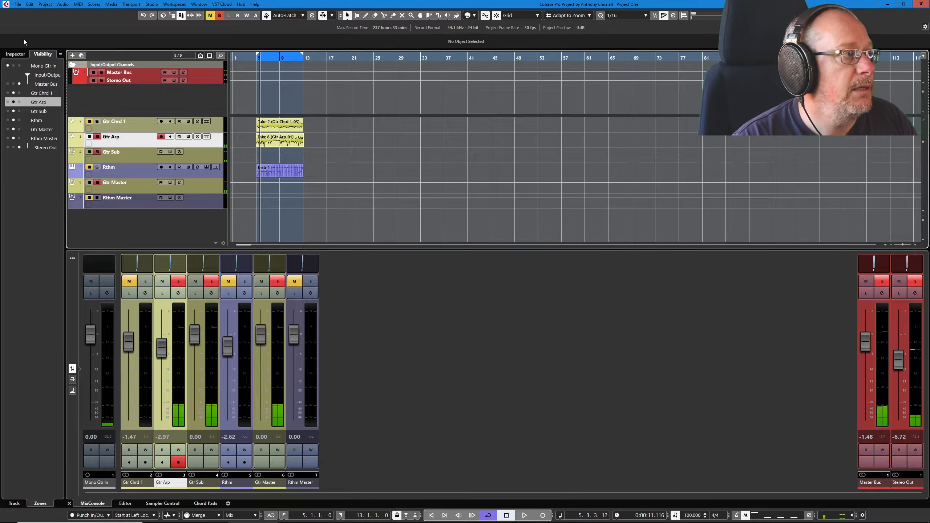
Show the inserts of Gtr Arp in the Inspector, and close the MixConsole window to return to the project.
click(15, 54)
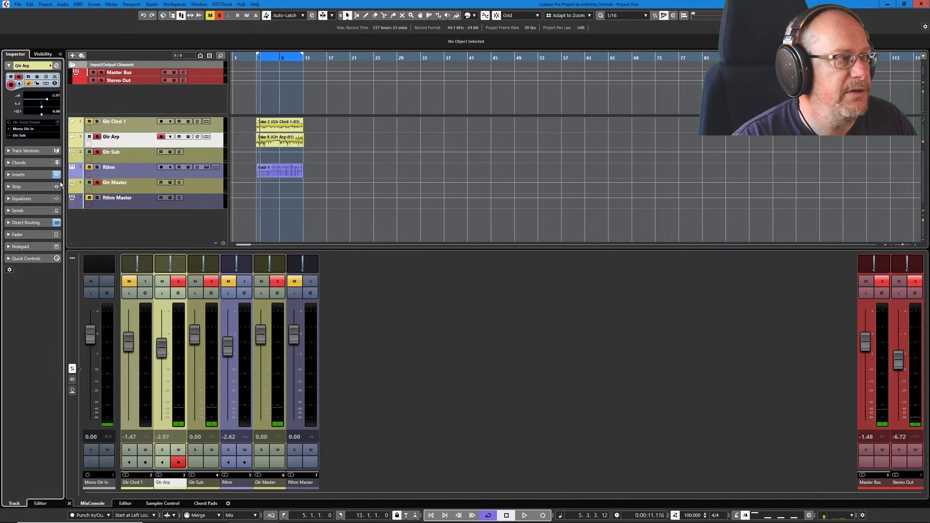
click(20, 175)
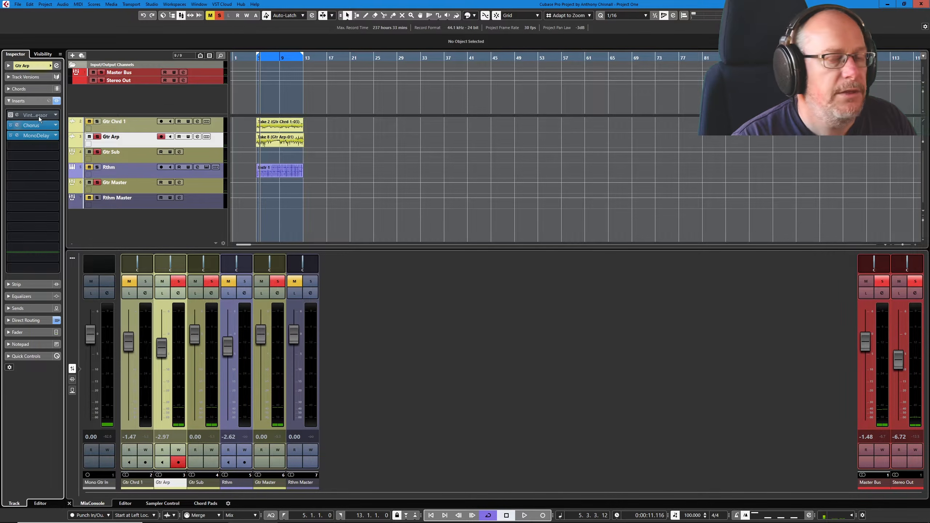
click(57, 100)
click(181, 15)
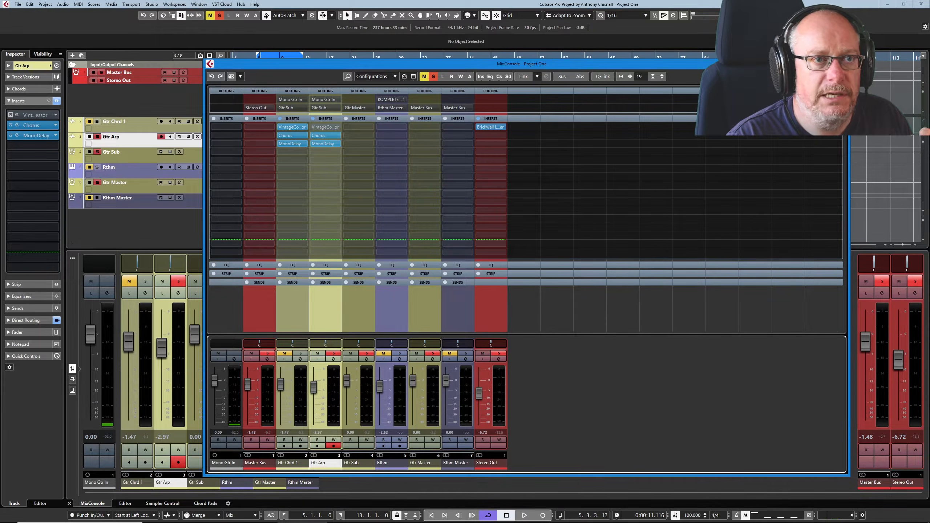
click(842, 64)
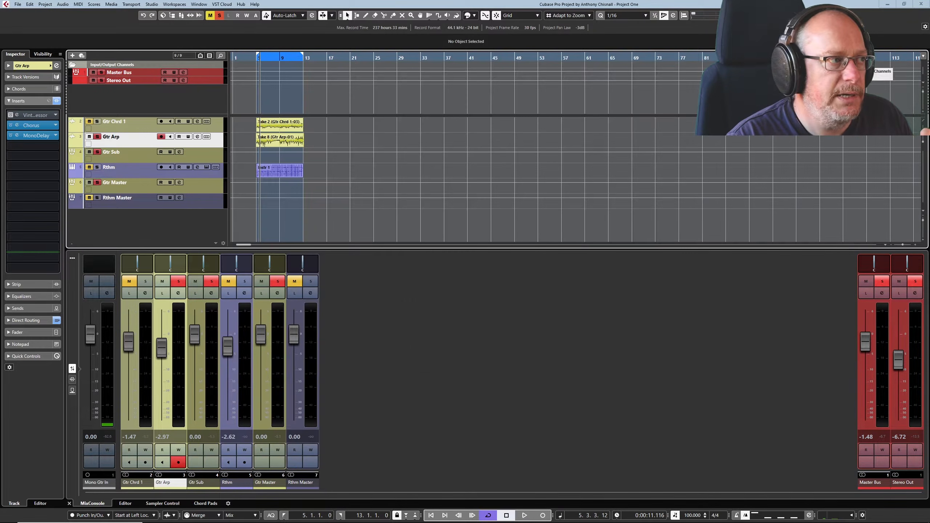
Open the Channel Settings of Gtr Arp, alternate between its Inserts and Strip views, and try swapping the order of the two.
click(197, 135)
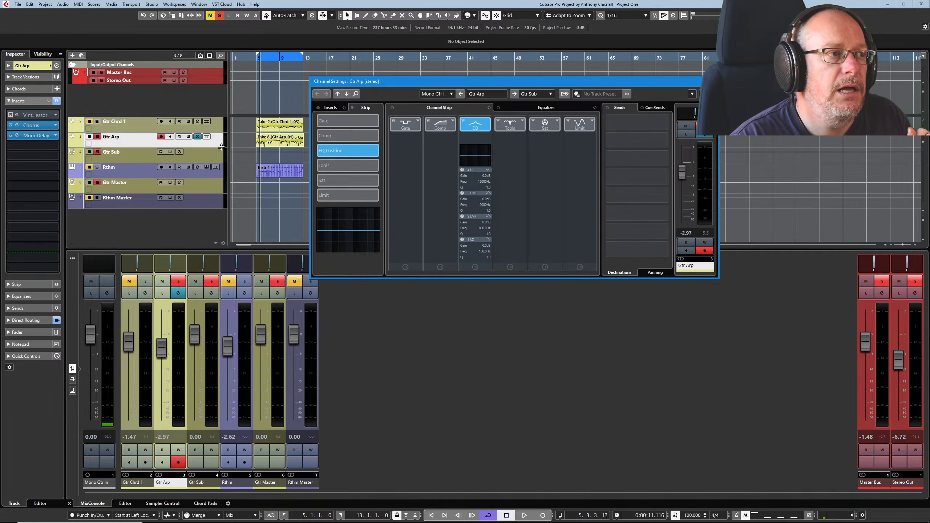
click(333, 108)
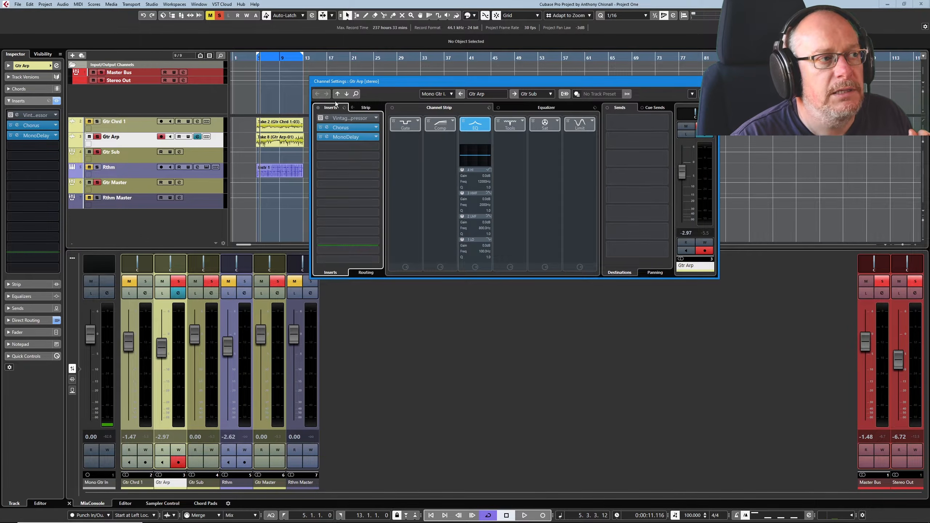
click(367, 107)
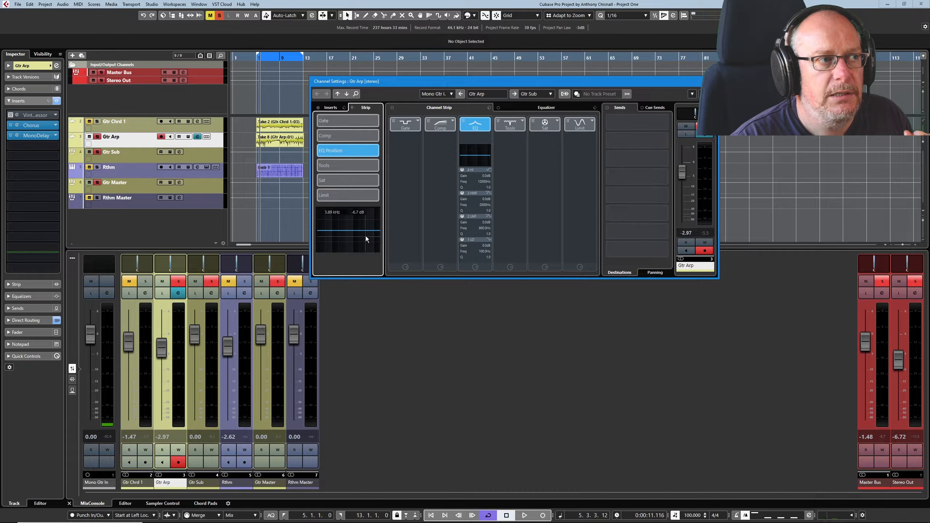
click(353, 108)
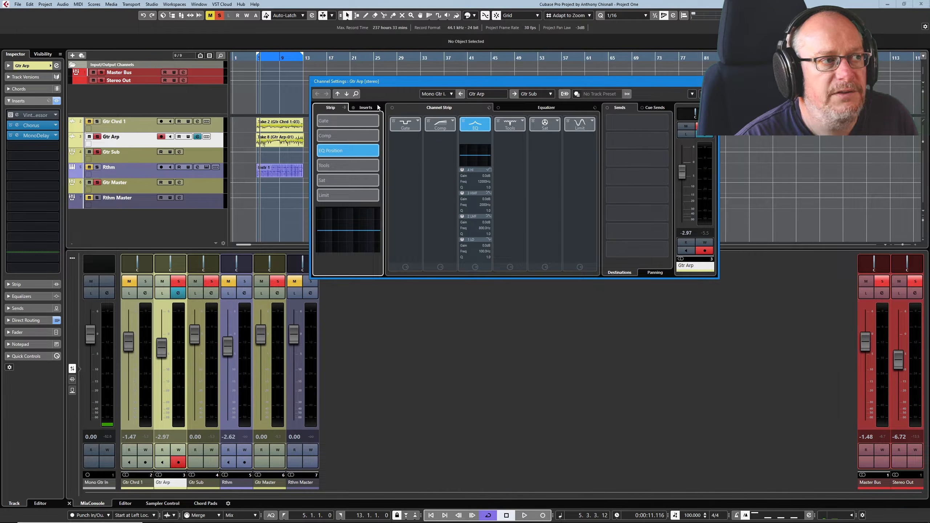
click(344, 106)
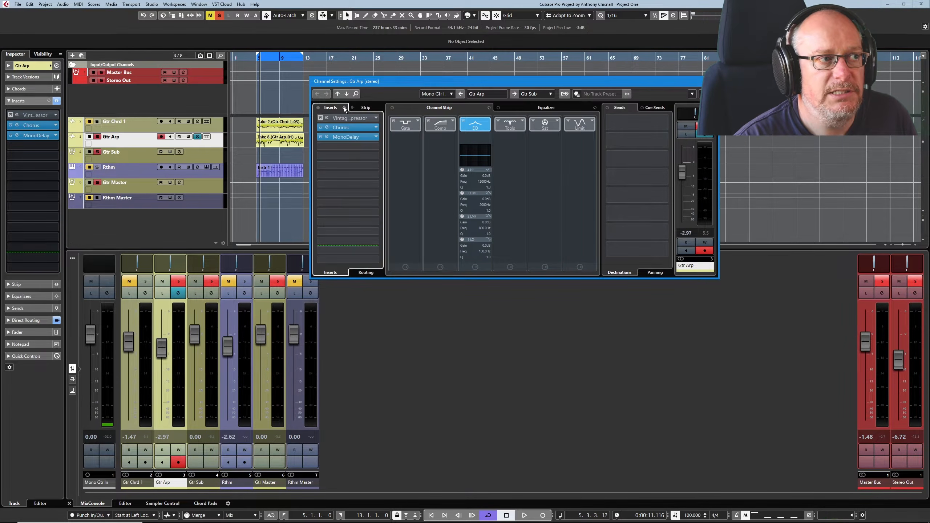
click(366, 106)
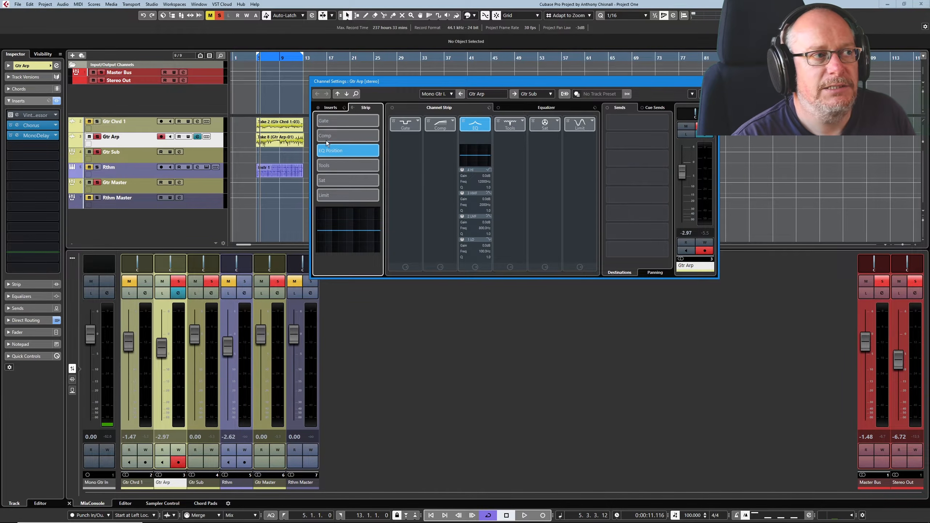
Compare the Inserts and Strip views of Gtr Arp, including the divider between pre- and post-fader slots, and close the Channel Settings window.
click(328, 109)
drag(368, 250, 375, 243)
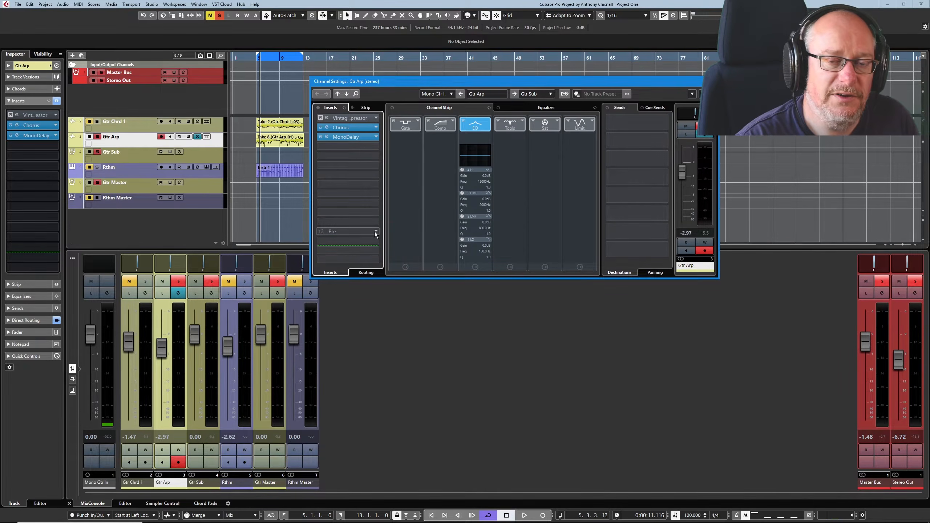
click(365, 107)
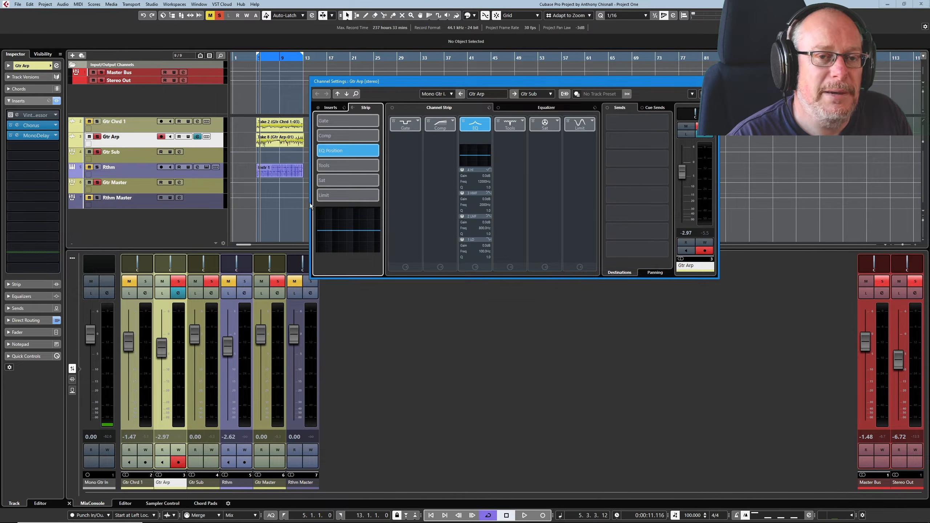
click(334, 107)
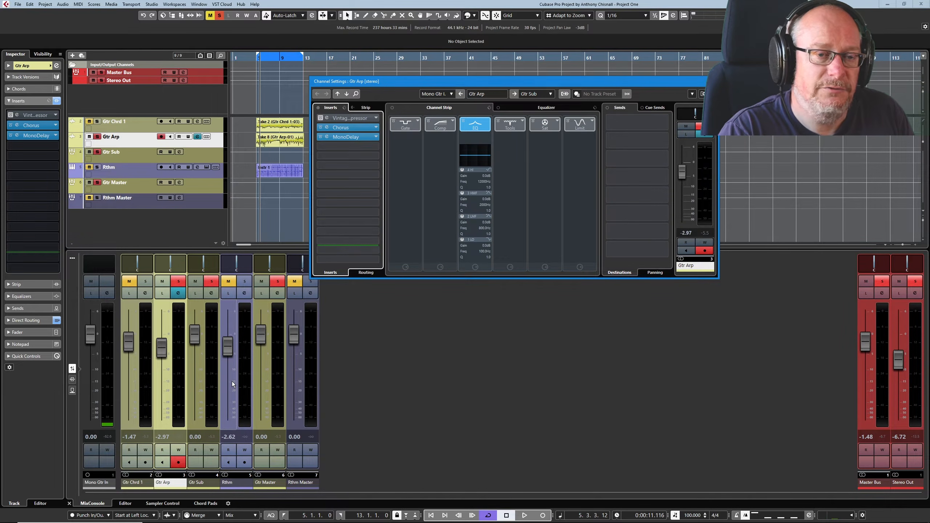
key(Escape)
In the MixConsole, move the MonoDelay on Gtr Chrd 1 to a post-fader slot and raise the channel's pre/post-fader divider.
key(F3)
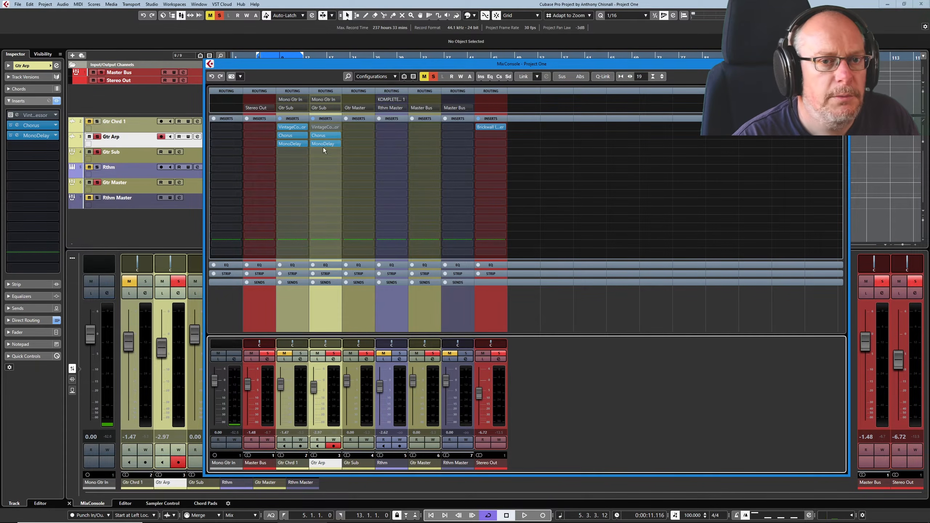
right_click(296, 144)
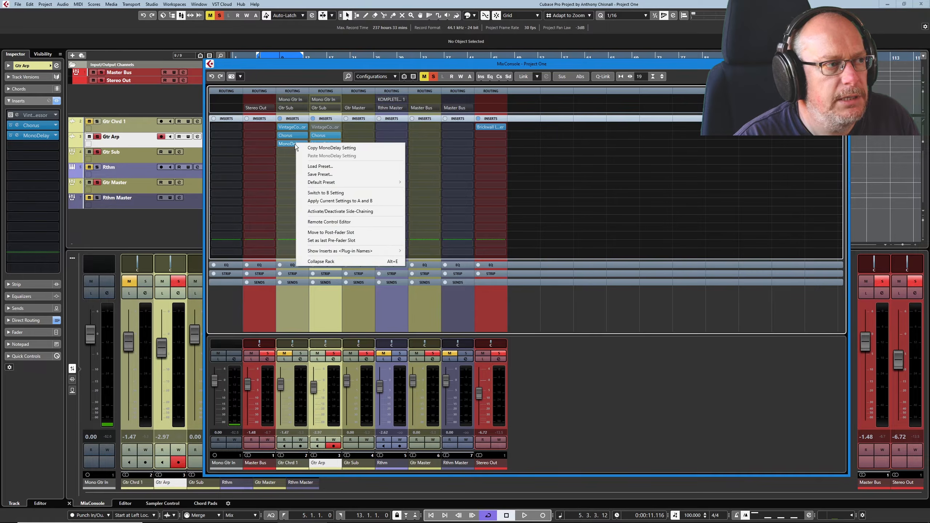
click(332, 233)
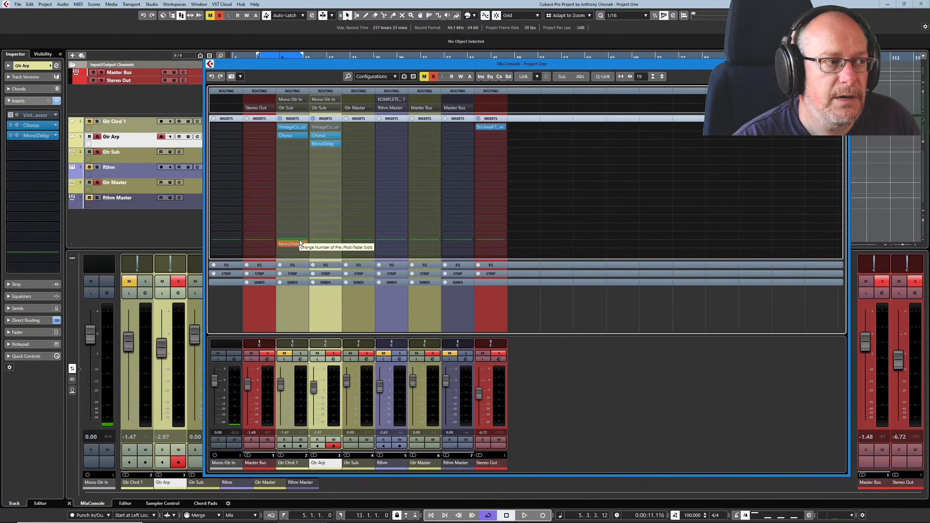
drag(301, 243, 293, 207)
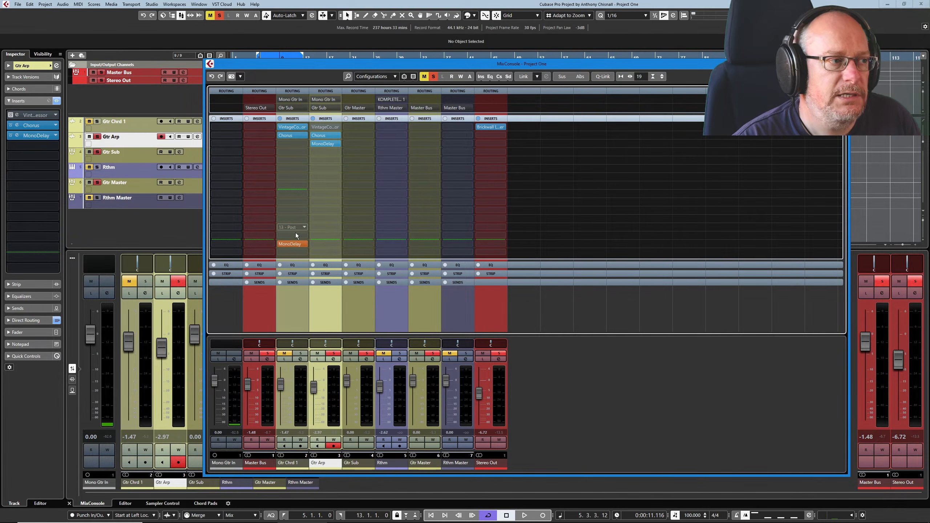
Set MonoDelay's slot on Gtr Chrd 1 as last pre-fader slot, repeat this with it in slot 8, and return MonoDelay to slot 3.
right_click(294, 244)
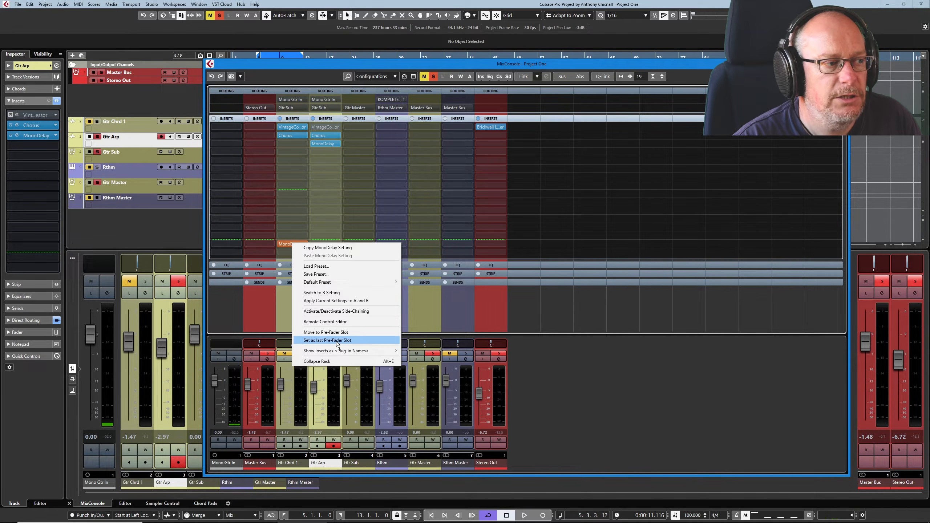
click(336, 341)
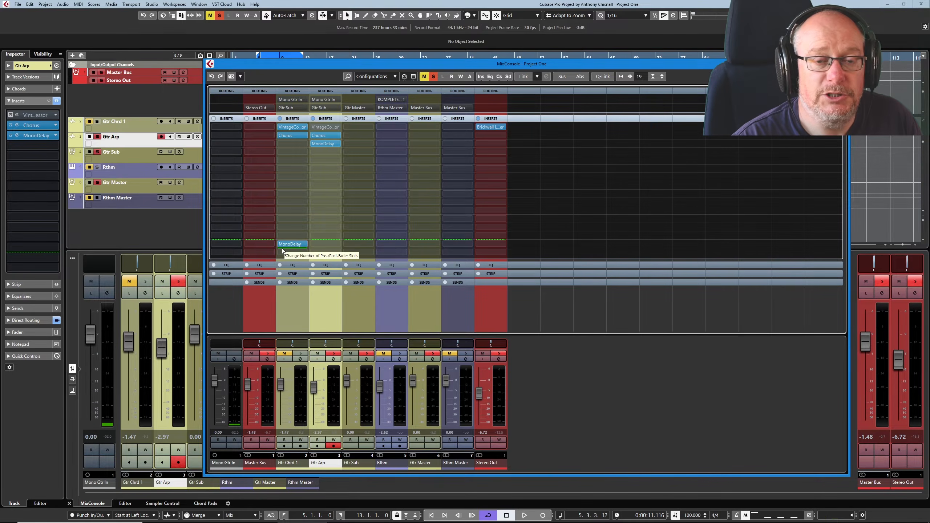
drag(293, 244, 294, 186)
right_click(294, 185)
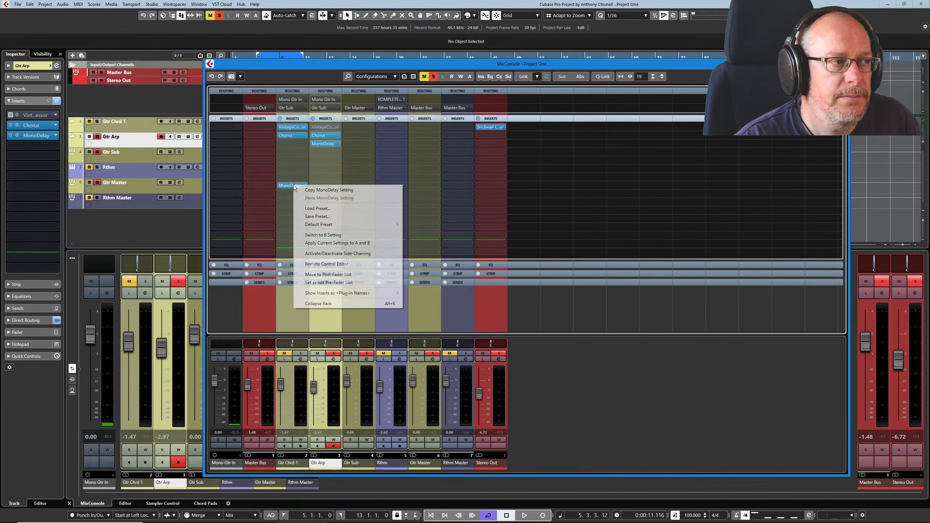
click(327, 283)
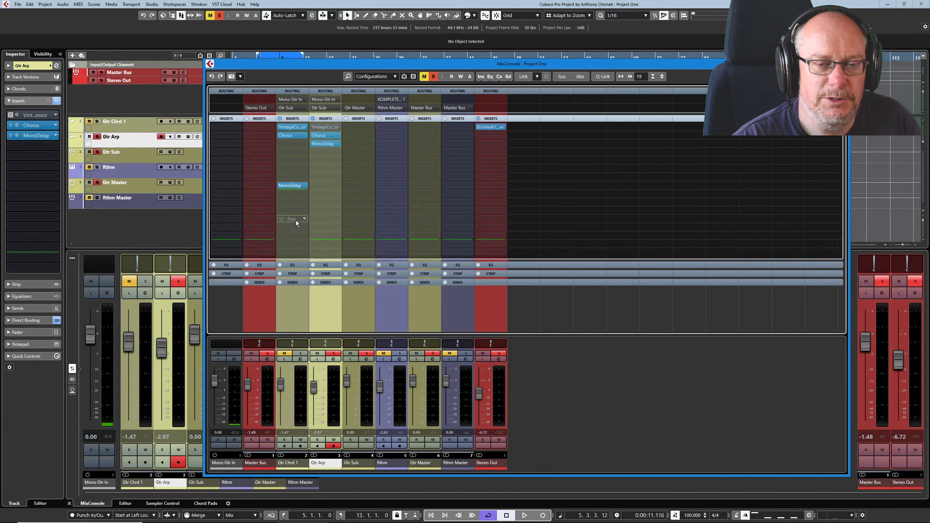
drag(292, 186, 289, 143)
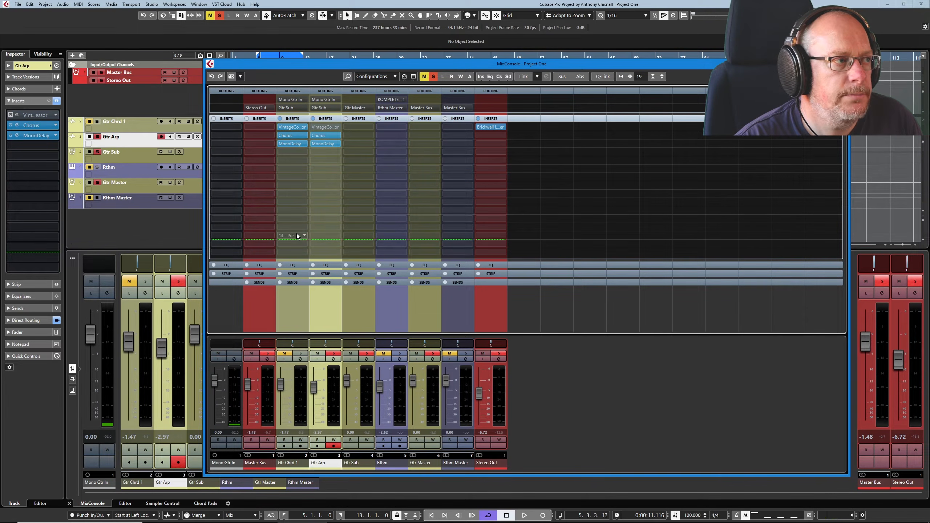
Clear the solos on all channels, play the full mix with the MixConsole window closed, and stop playback.
click(332, 353)
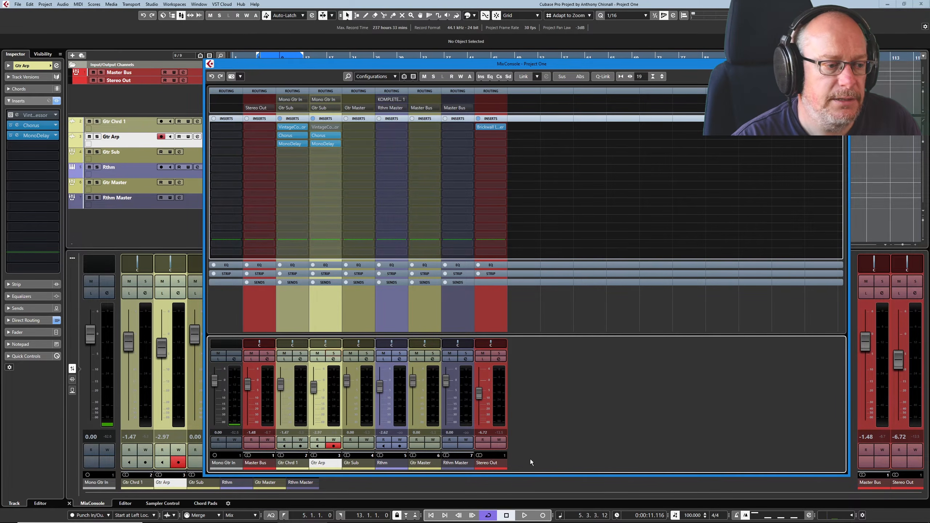
click(525, 515)
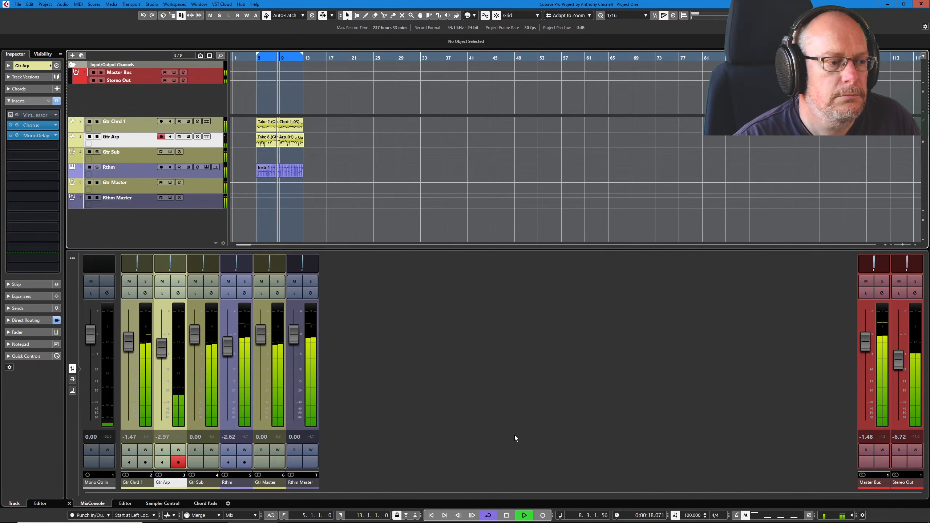
click(506, 516)
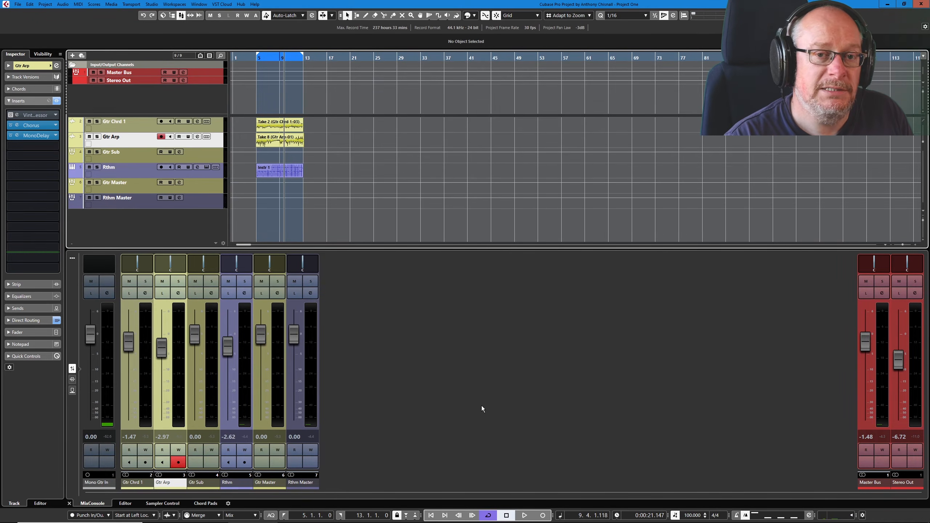
Pan Gtr Arp to L45 and Gtr Sub to R33, audition the mix, and stop playback.
drag(203, 265, 163, 259)
key(space)
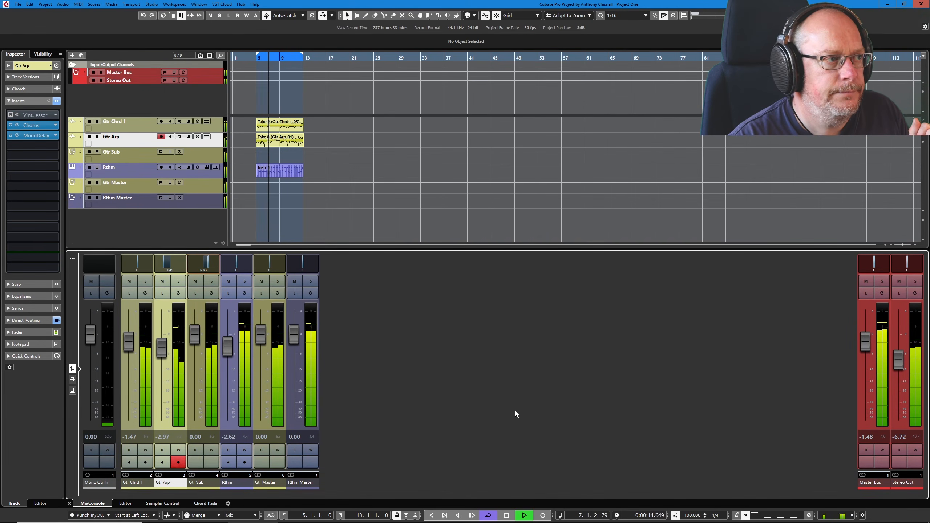
click(506, 516)
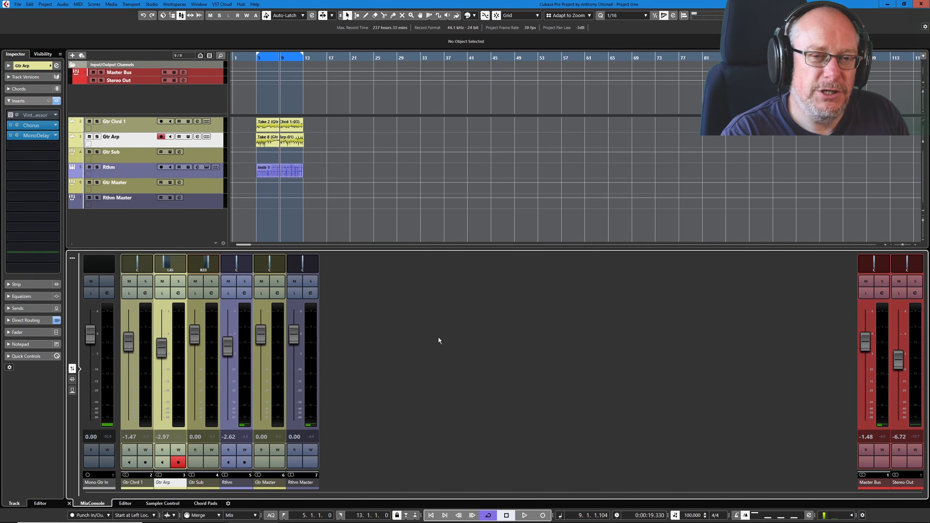